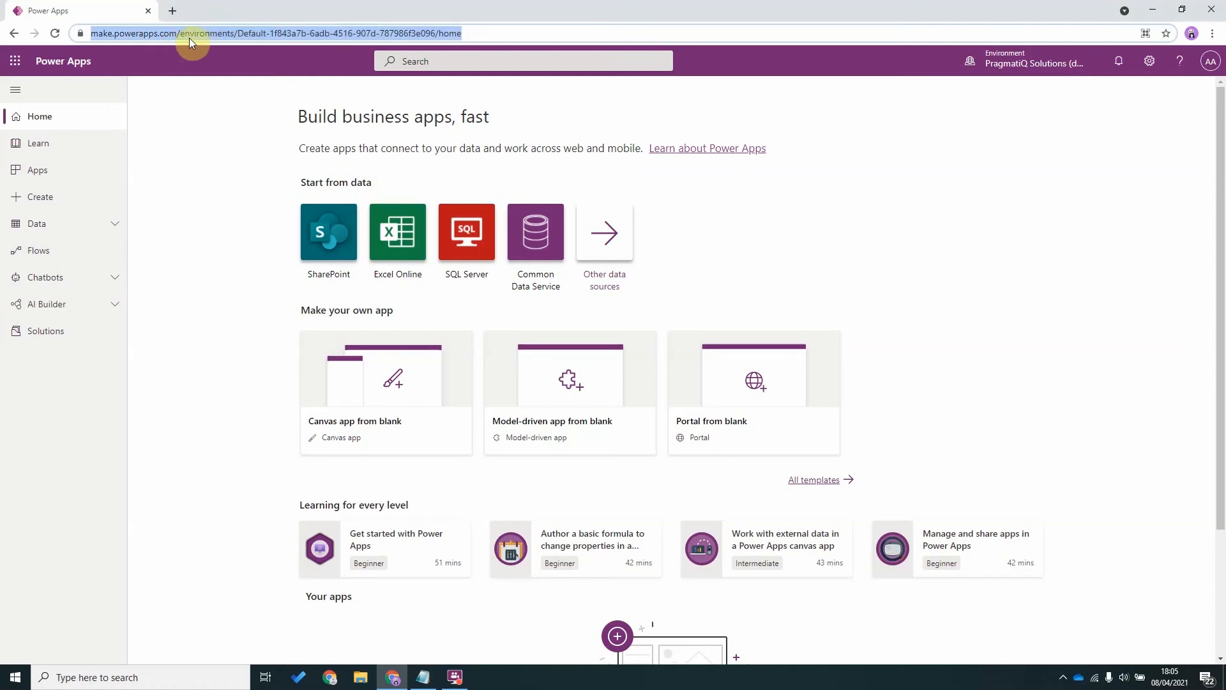
click(191, 34)
drag(210, 33, 81, 33)
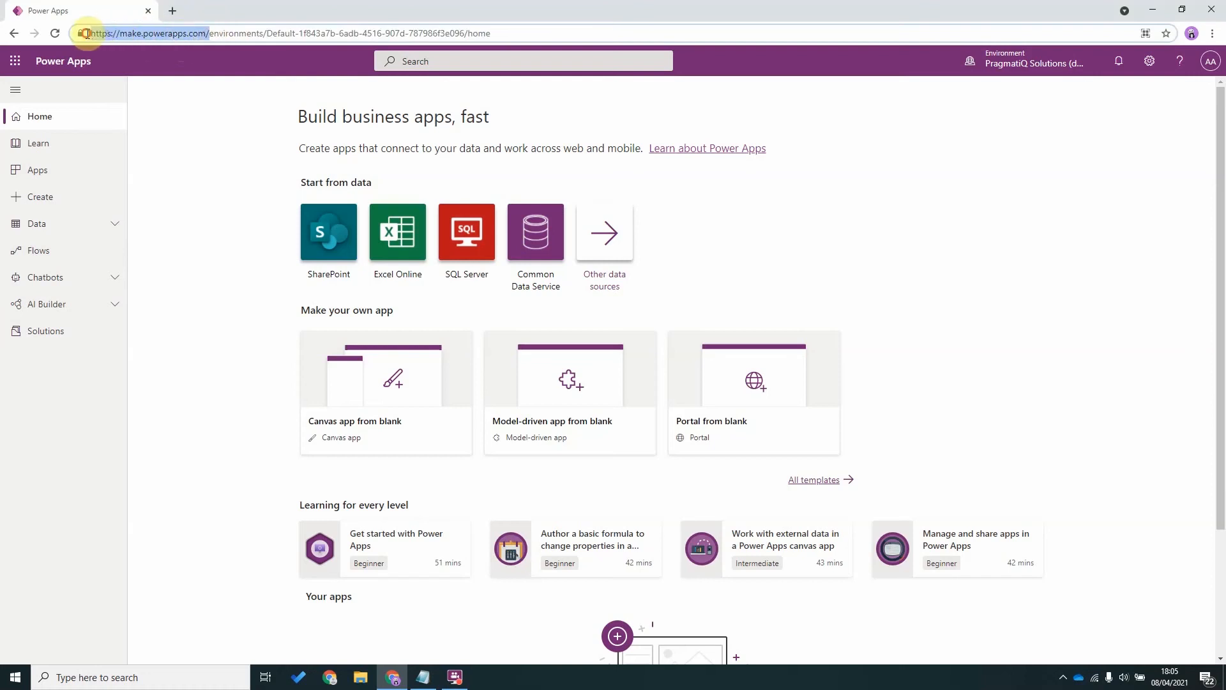
click(201, 128)
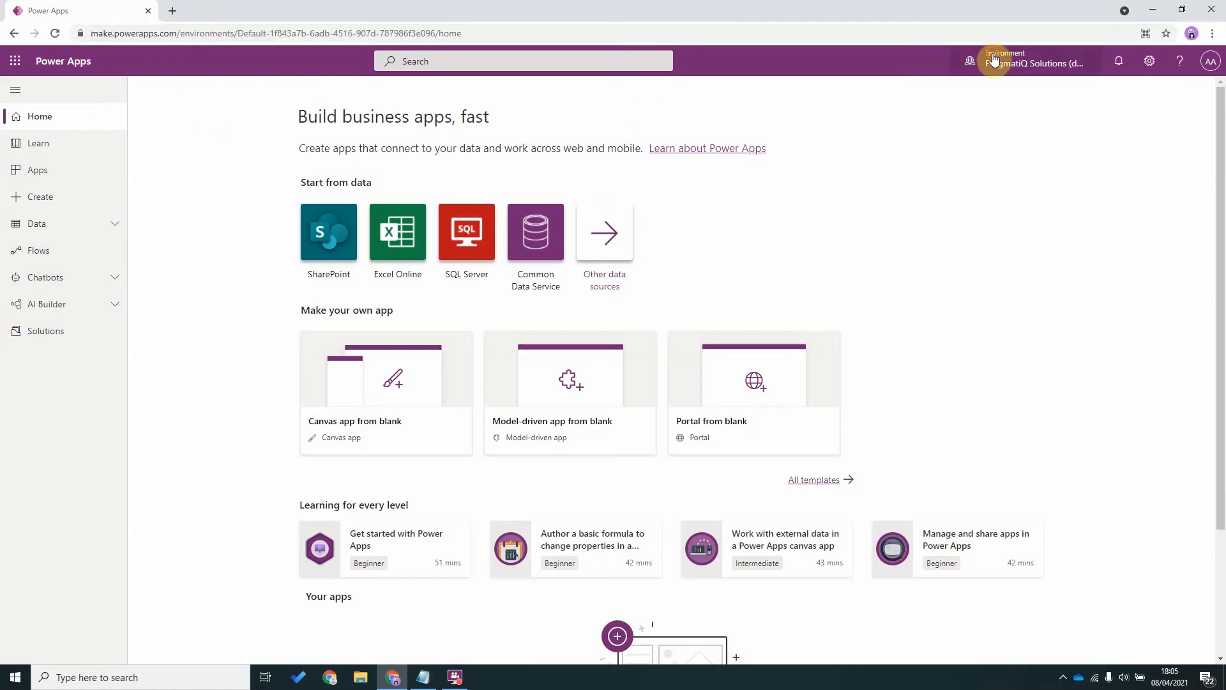
- Switch to the PragmatiQ Portal Demo environment and open the app creation page
click(973, 61)
click(1118, 179)
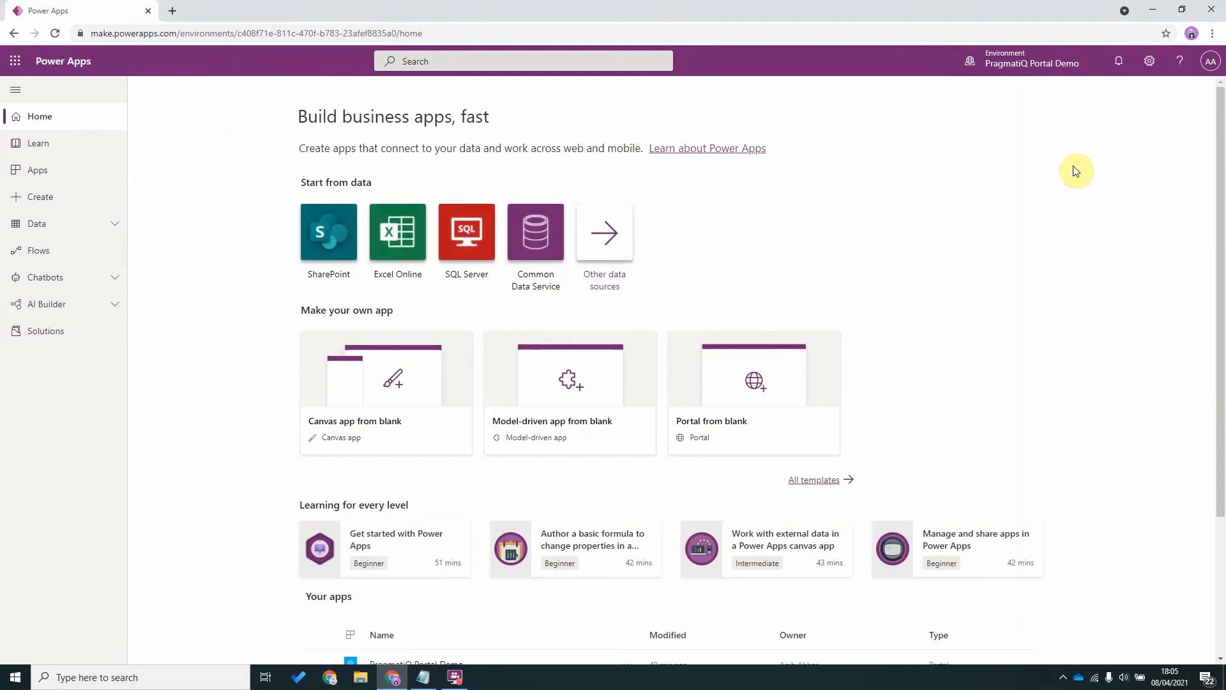
click(46, 206)
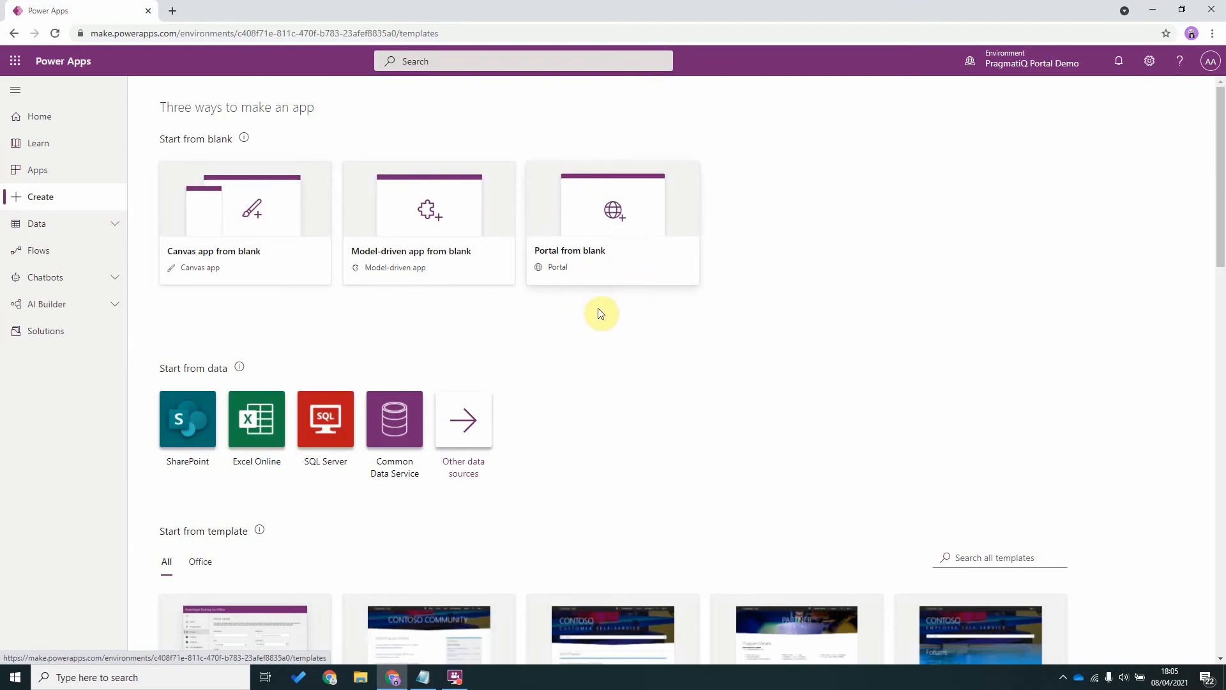
- Review the portal options among the blank and template starting points for a new app
scroll(595, 323, down, 3)
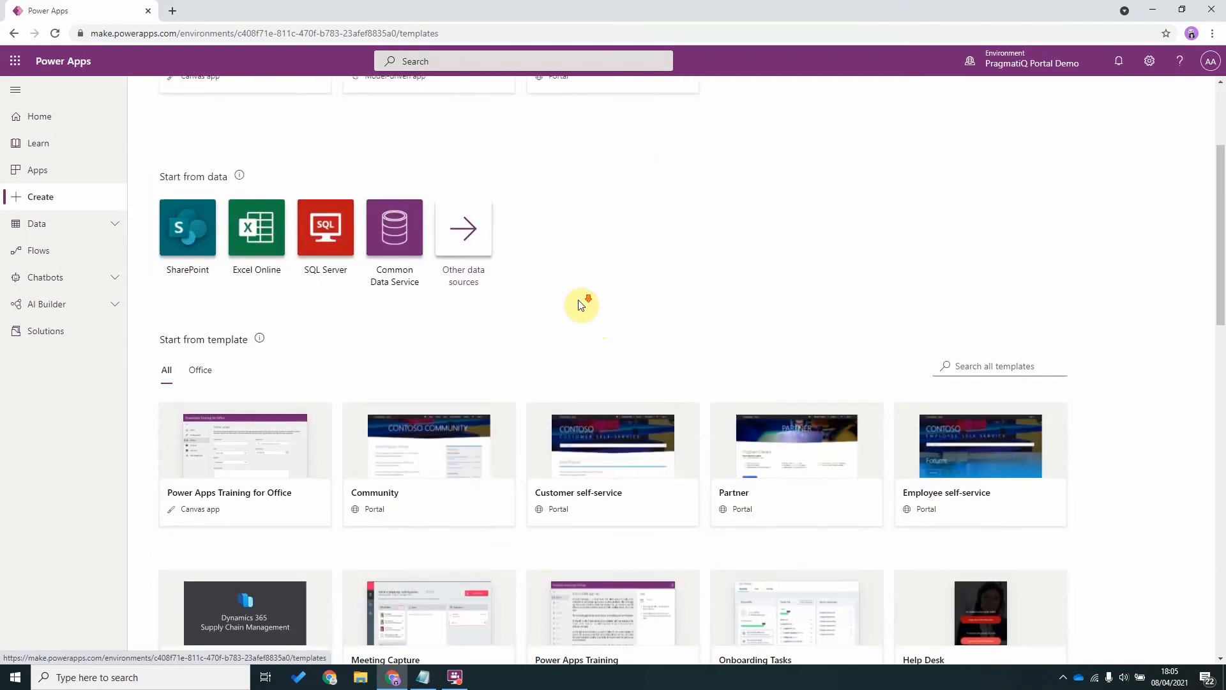
scroll(581, 305, down, 2)
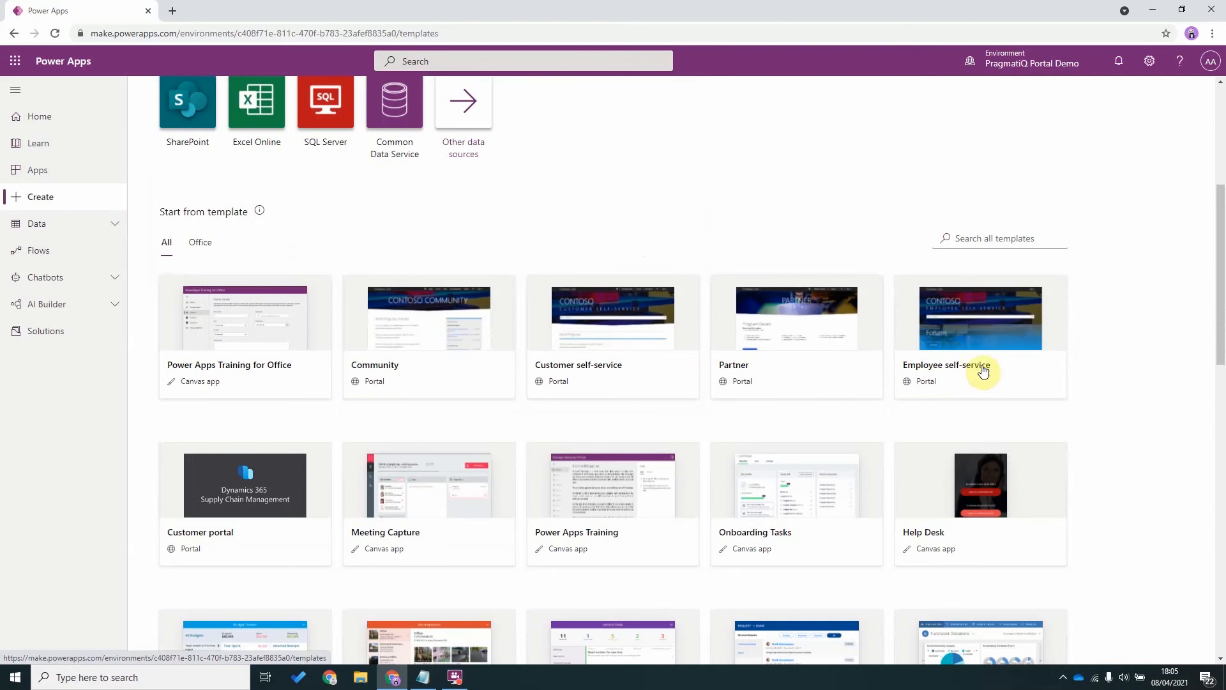
scroll(549, 441, up, 2)
scroll(575, 512, up, 3)
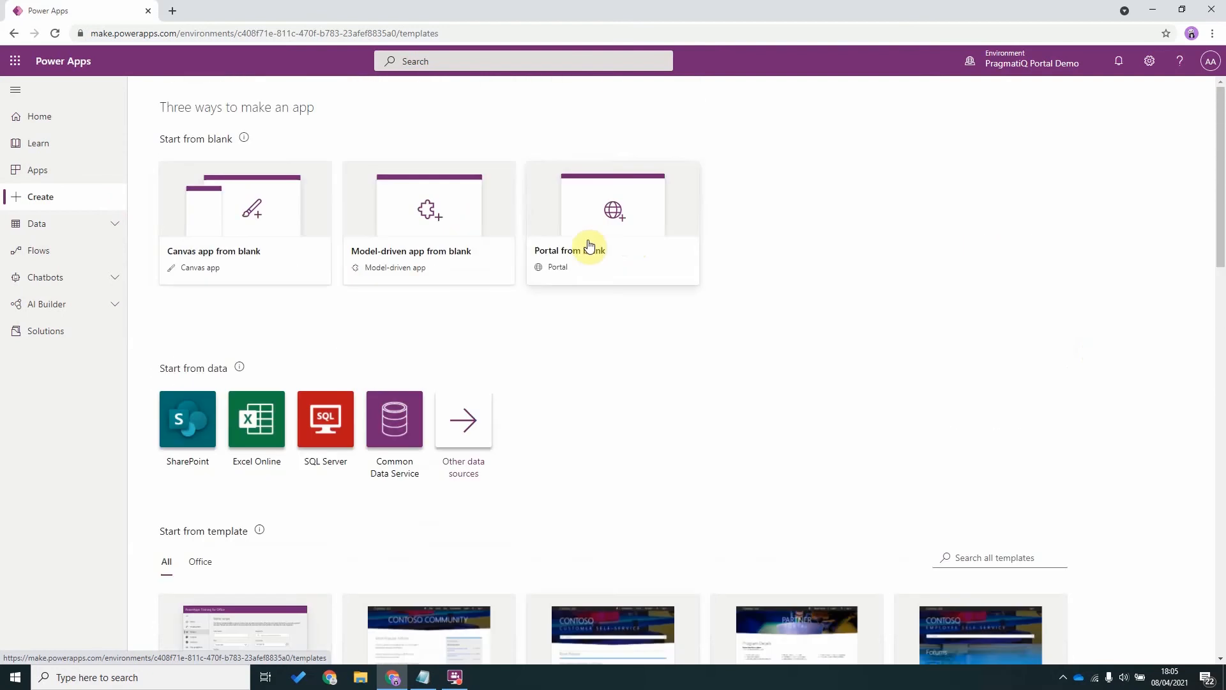
scroll(593, 276, down, 5)
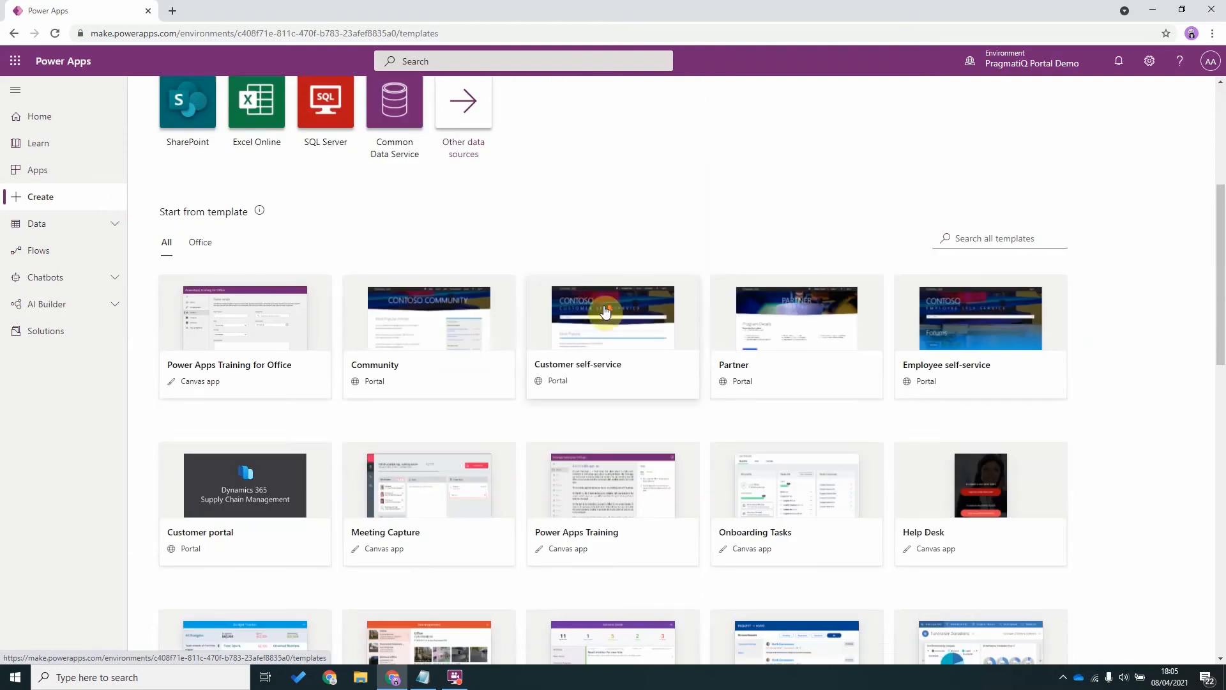
- Examine the name and address fields required by the Customer self-service portal template, leaving without creating a portal
click(592, 350)
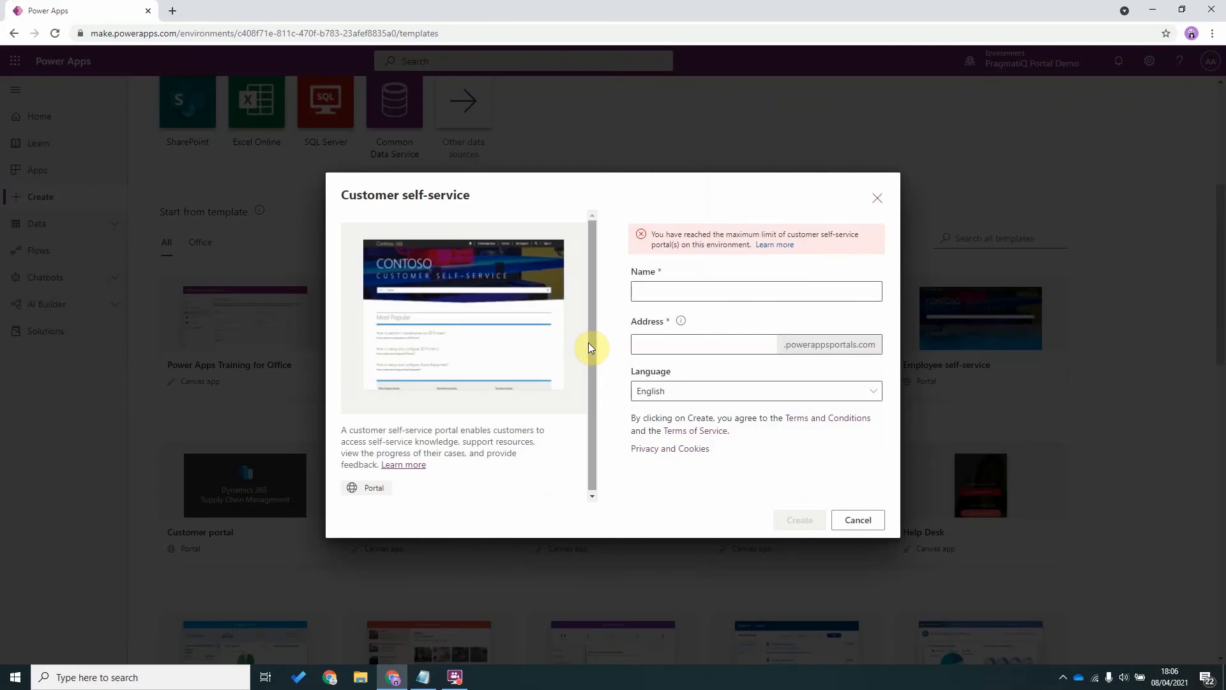
click(650, 296)
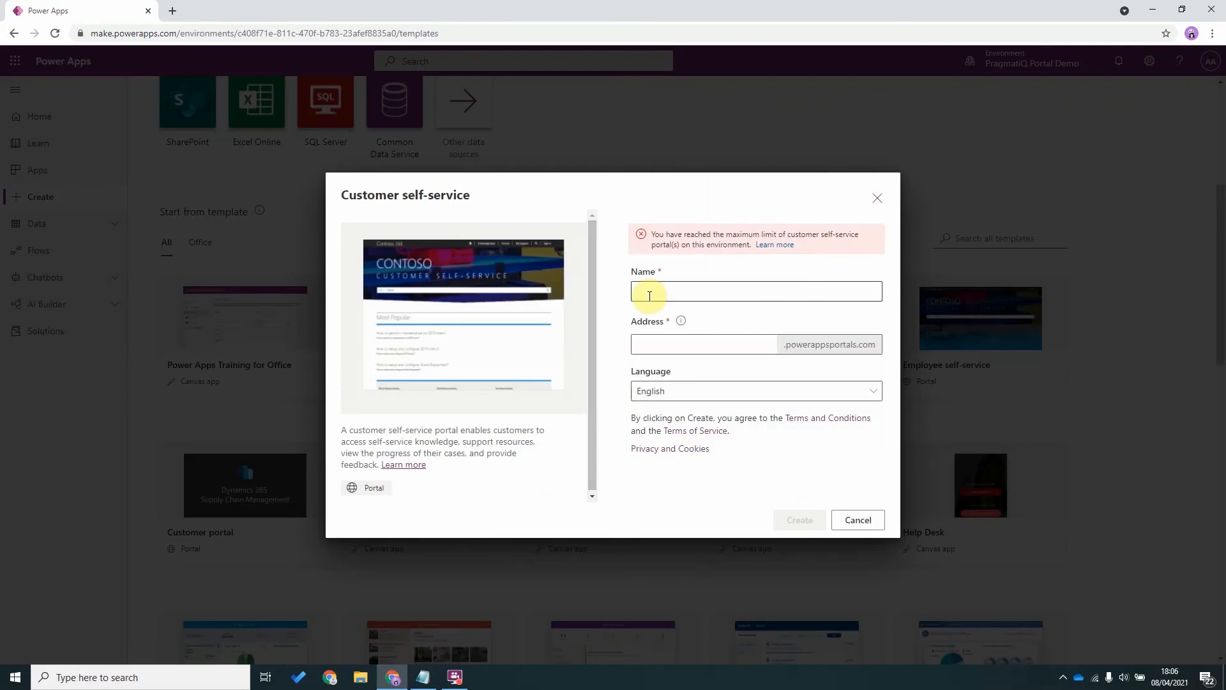
click(649, 294)
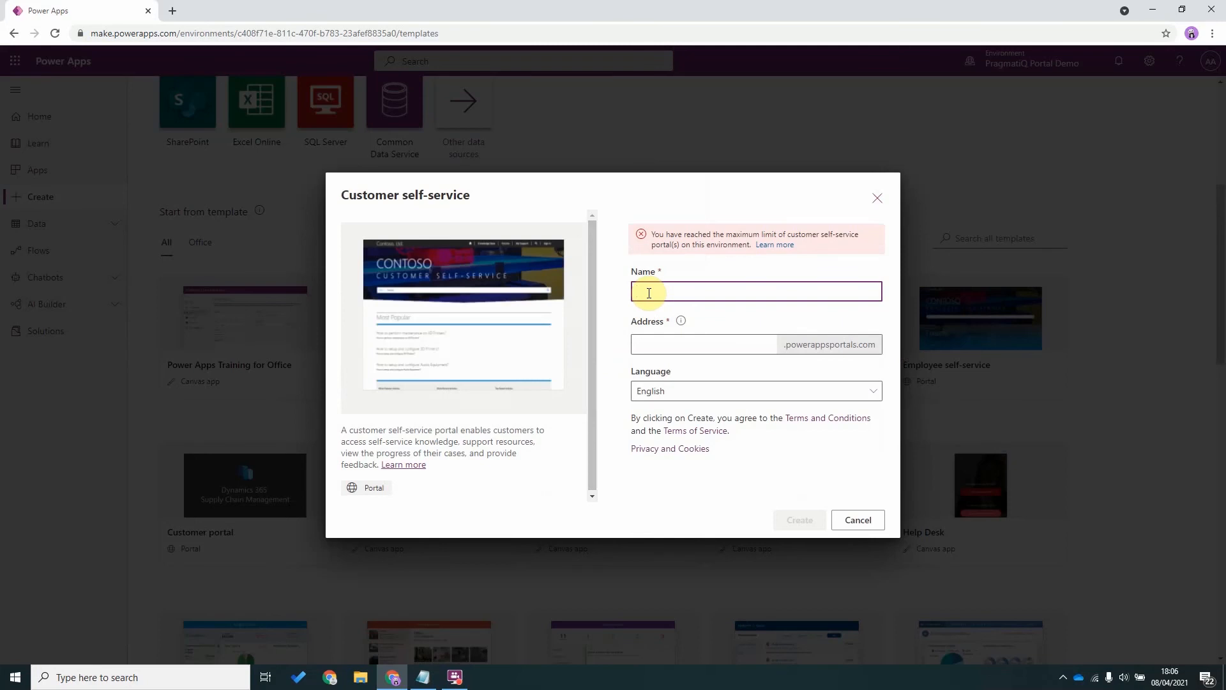
click(659, 340)
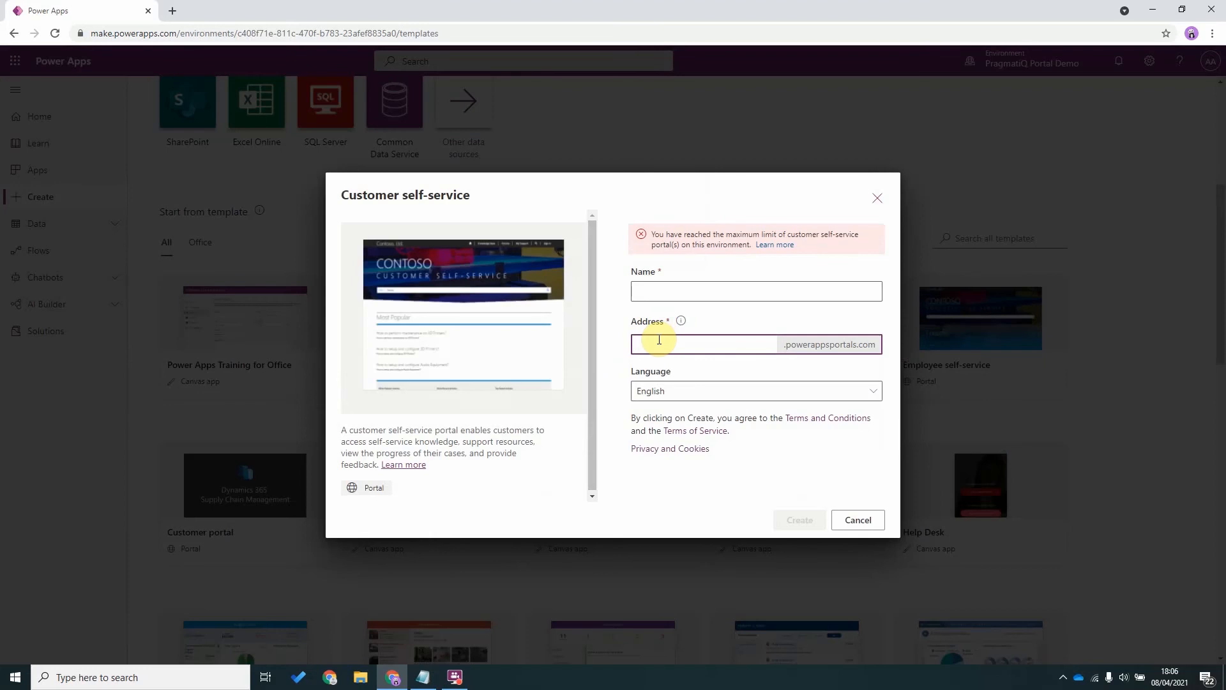
click(660, 481)
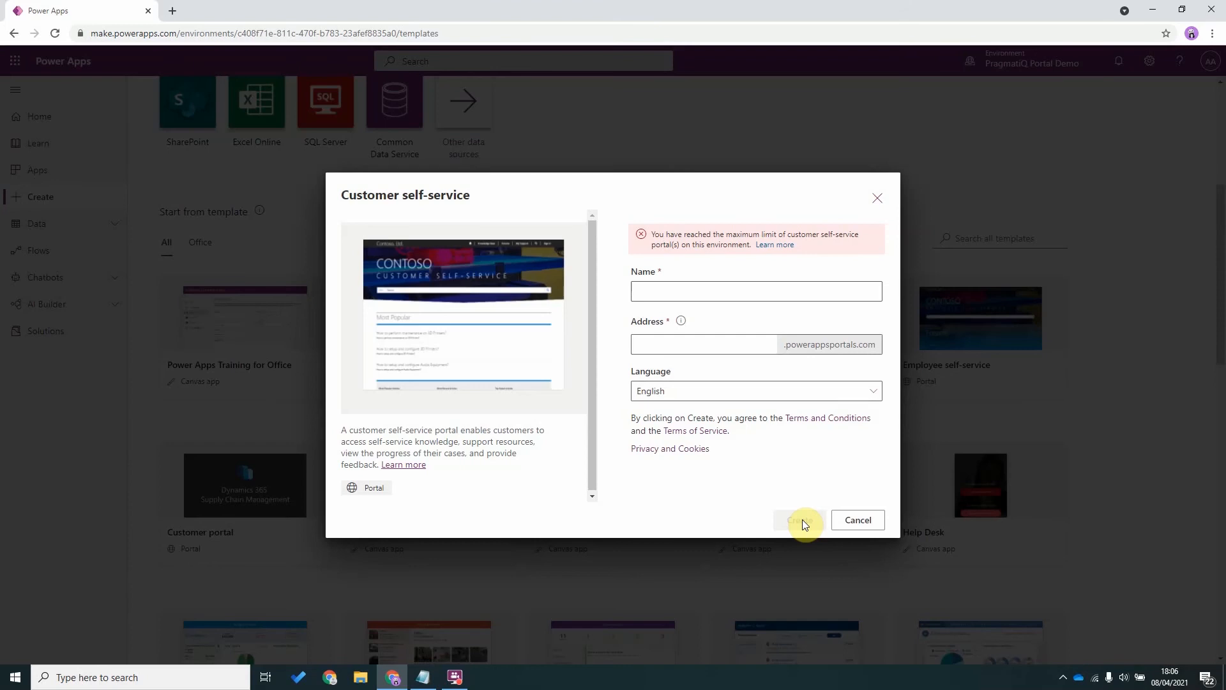
click(858, 519)
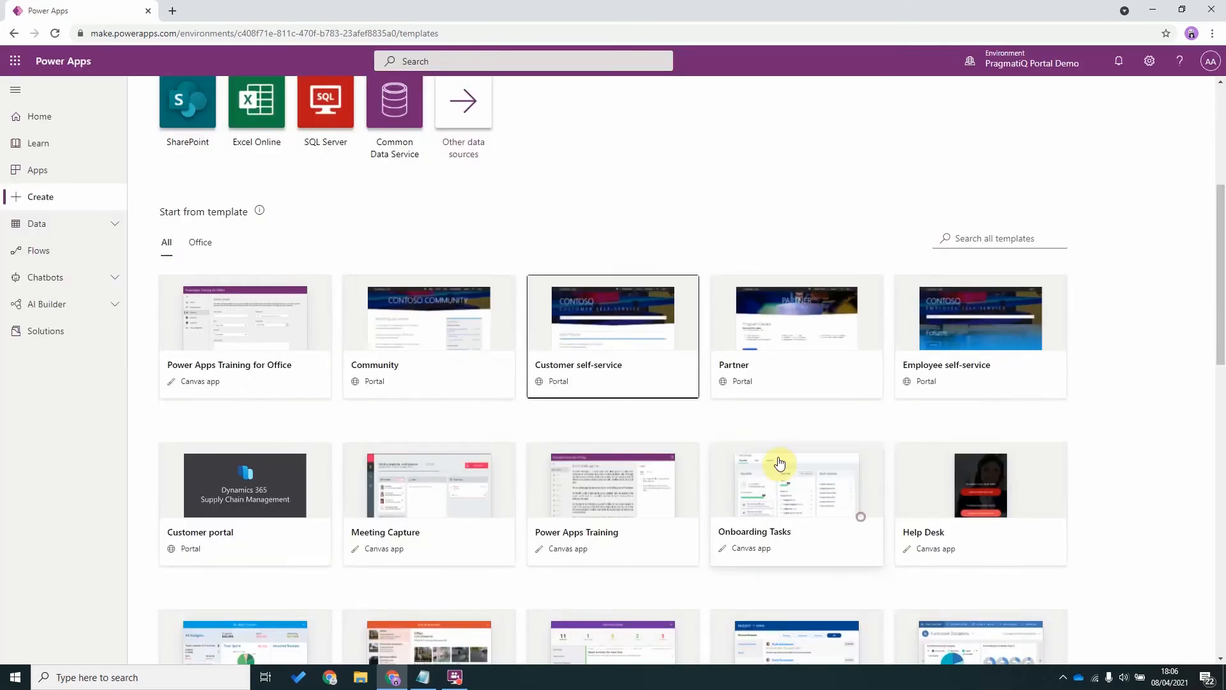
- Open the existing PragmatiQ Portal Demo website from the list of apps
scroll(601, 420, up, 4)
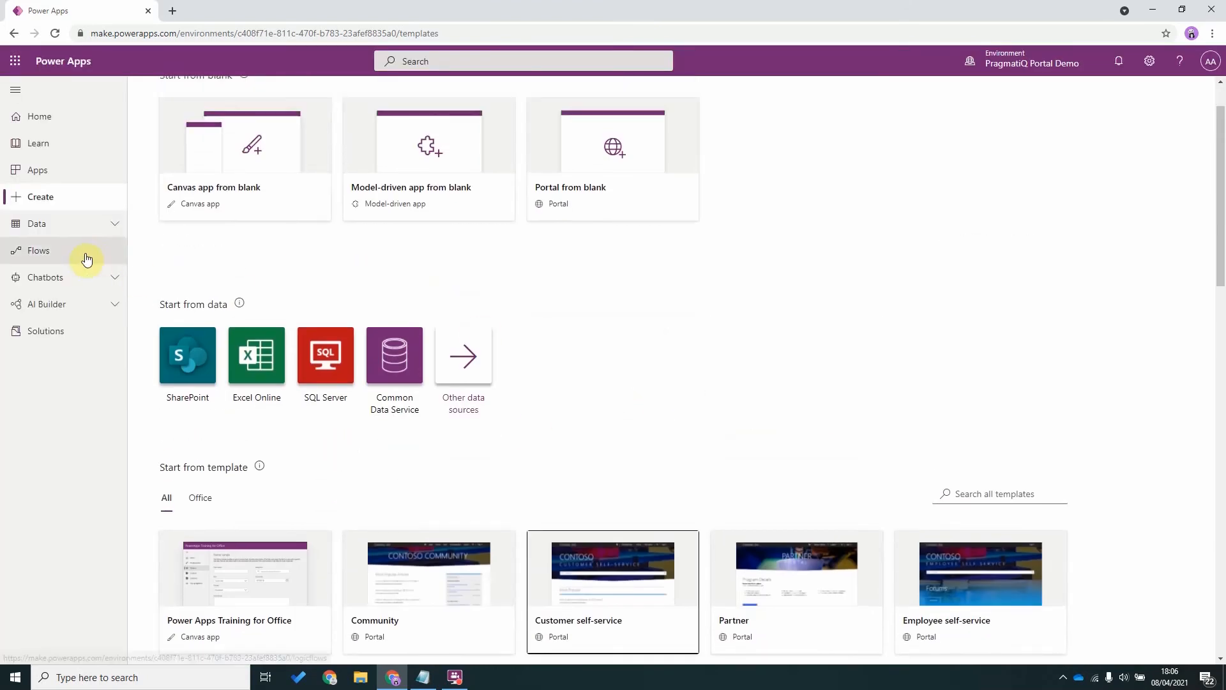
click(29, 174)
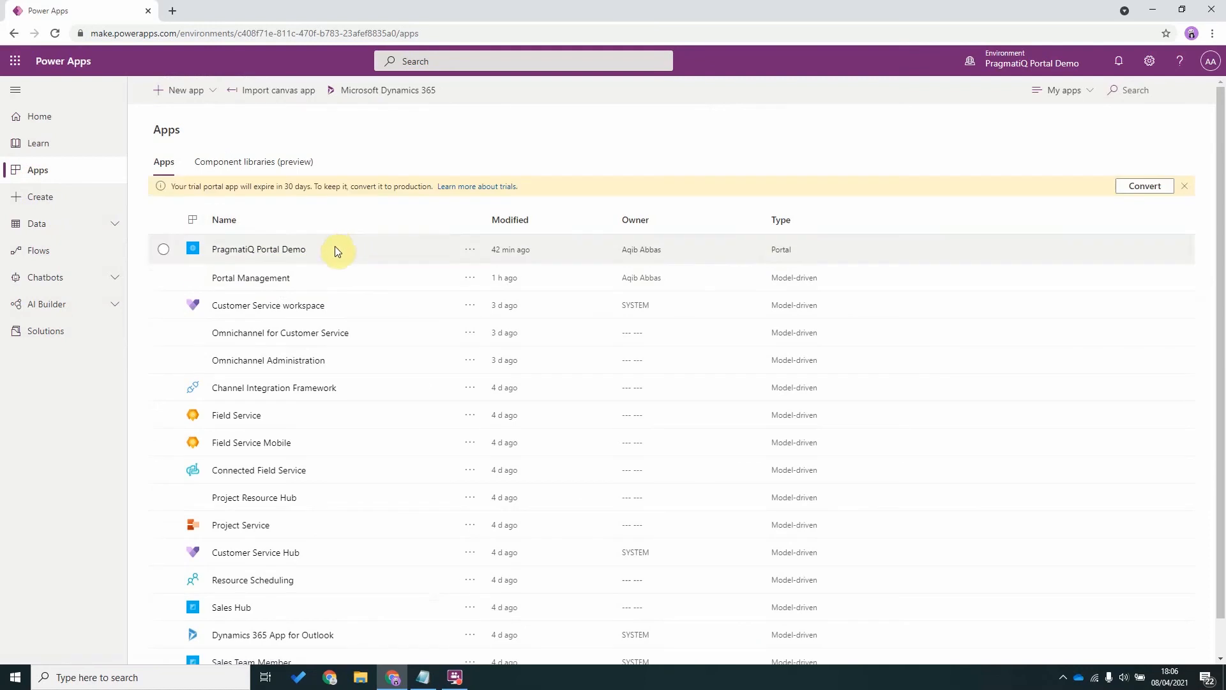
click(326, 249)
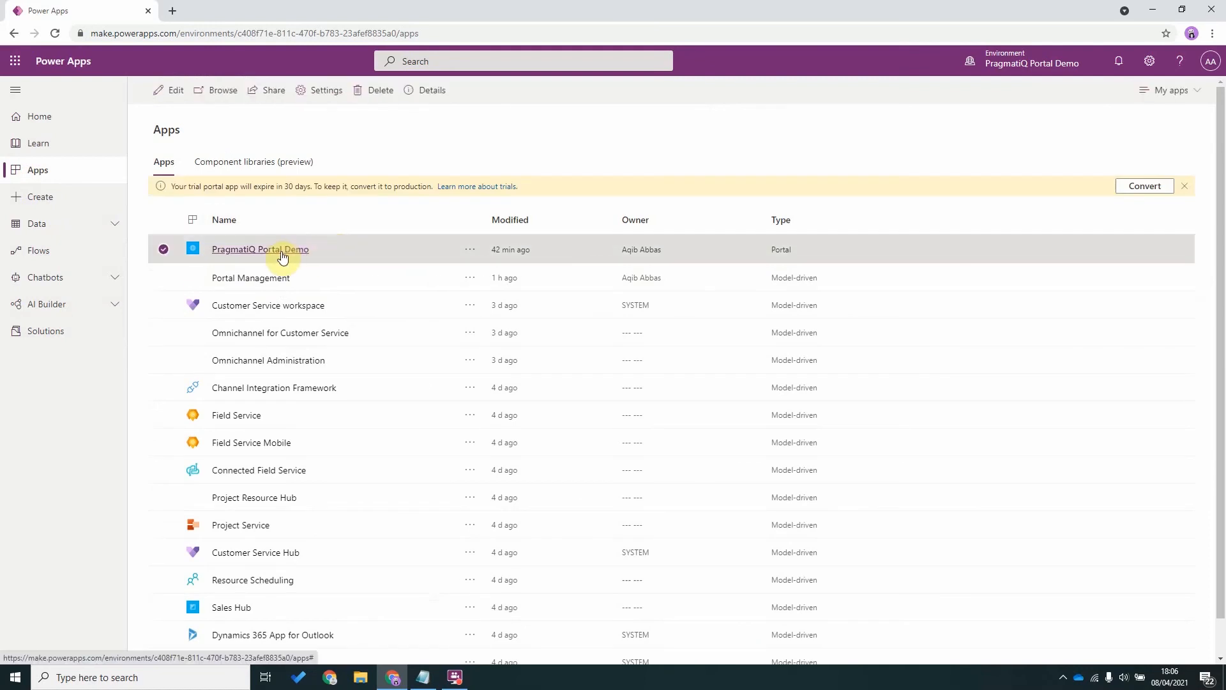
click(283, 250)
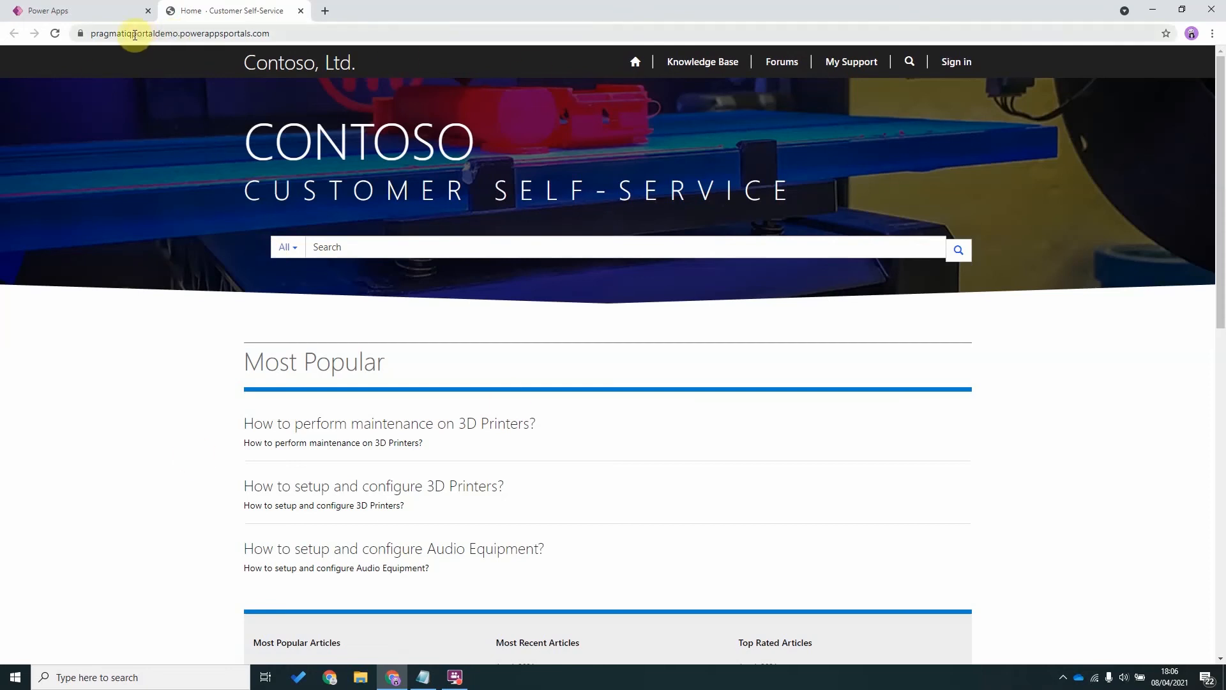
- Examine the portal's web address and the article sections on its home page
click(211, 34)
click(189, 68)
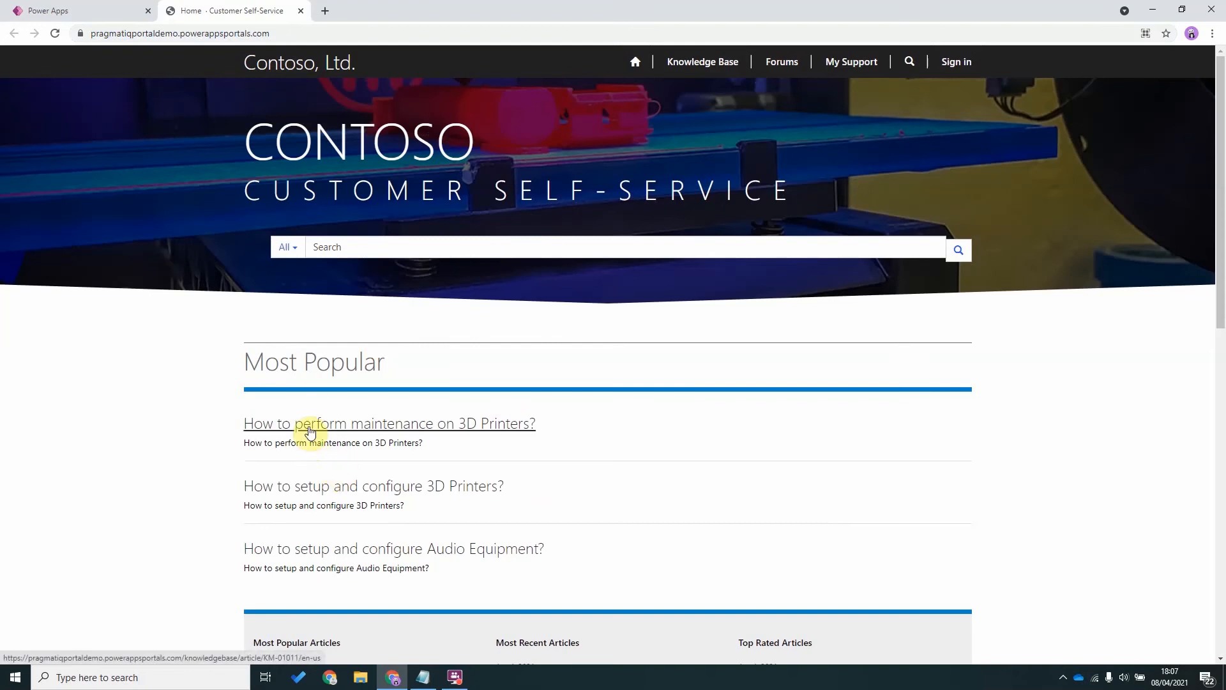
scroll(311, 431, down, 3)
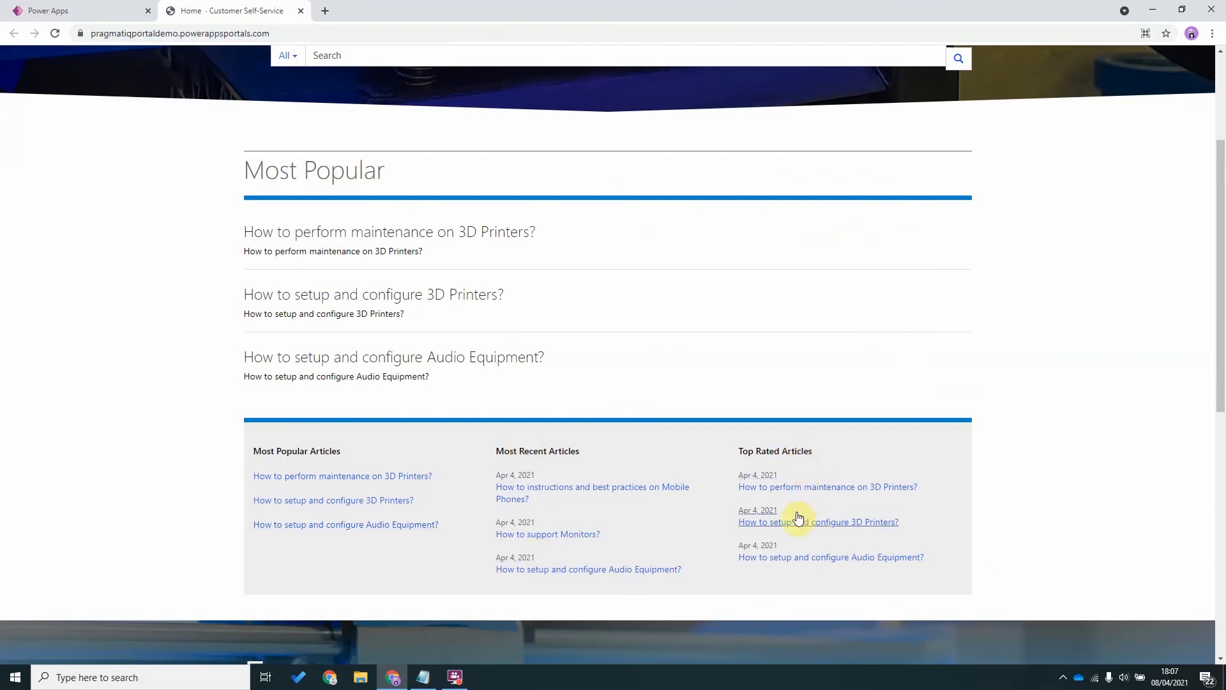
scroll(803, 534, up, 3)
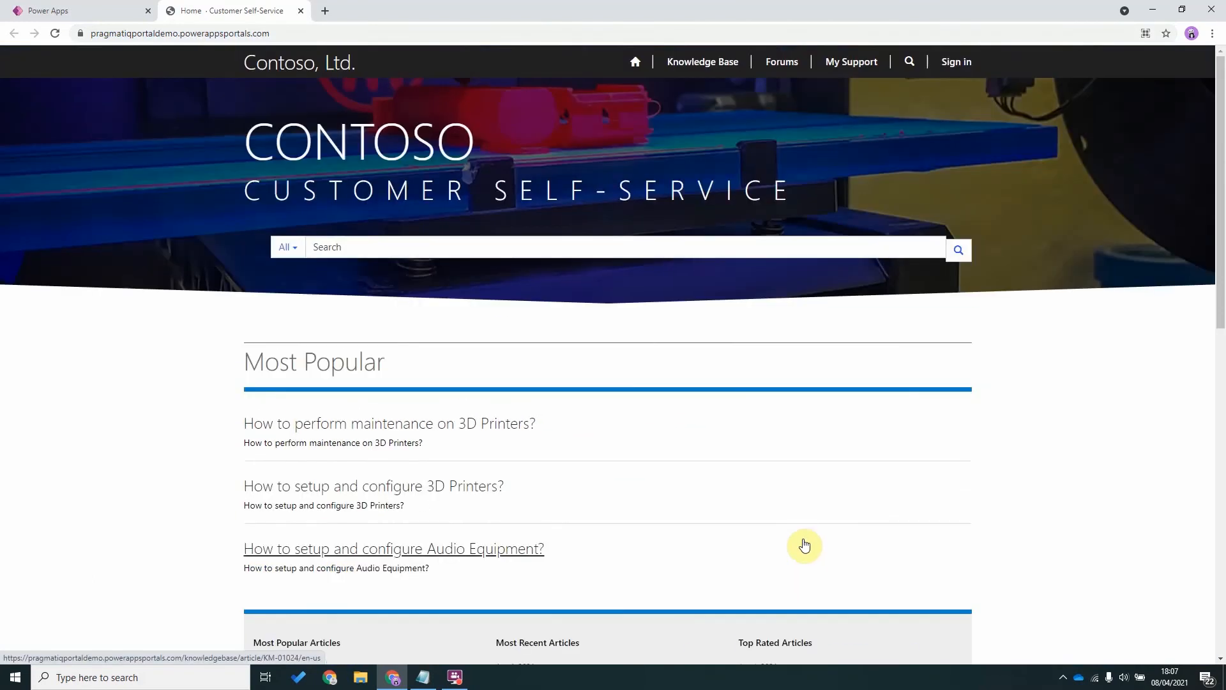
- View the portal's Forums and My Support pages and return to its home page
click(777, 68)
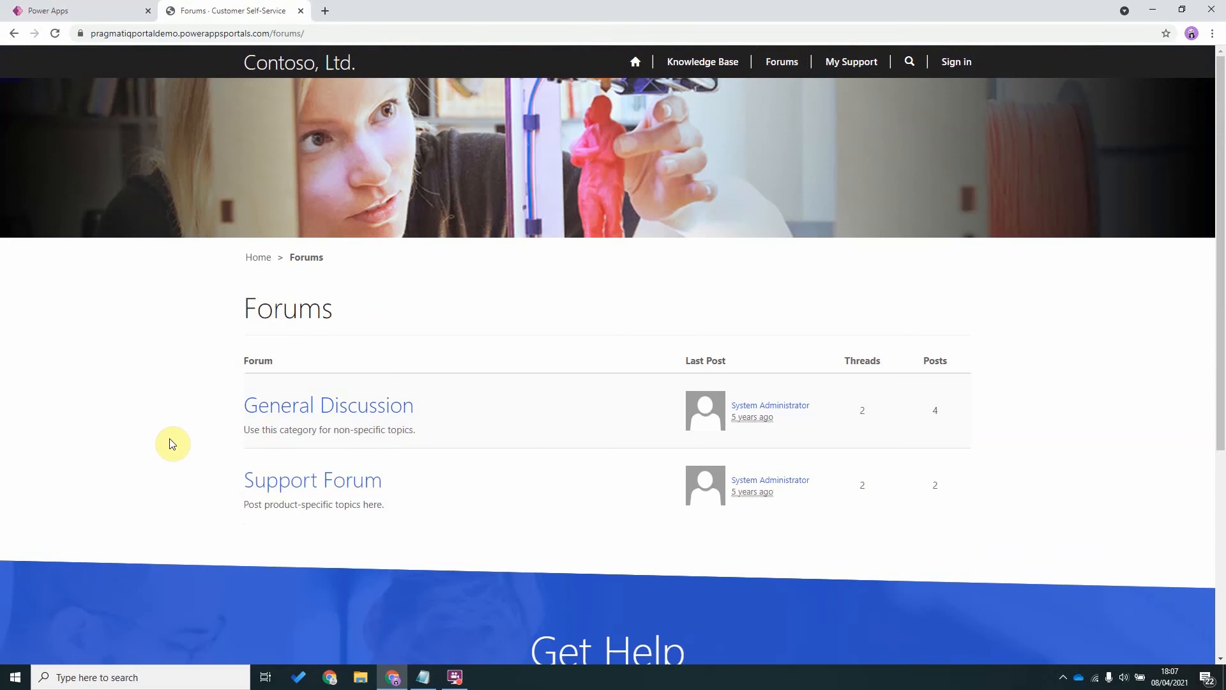
click(837, 72)
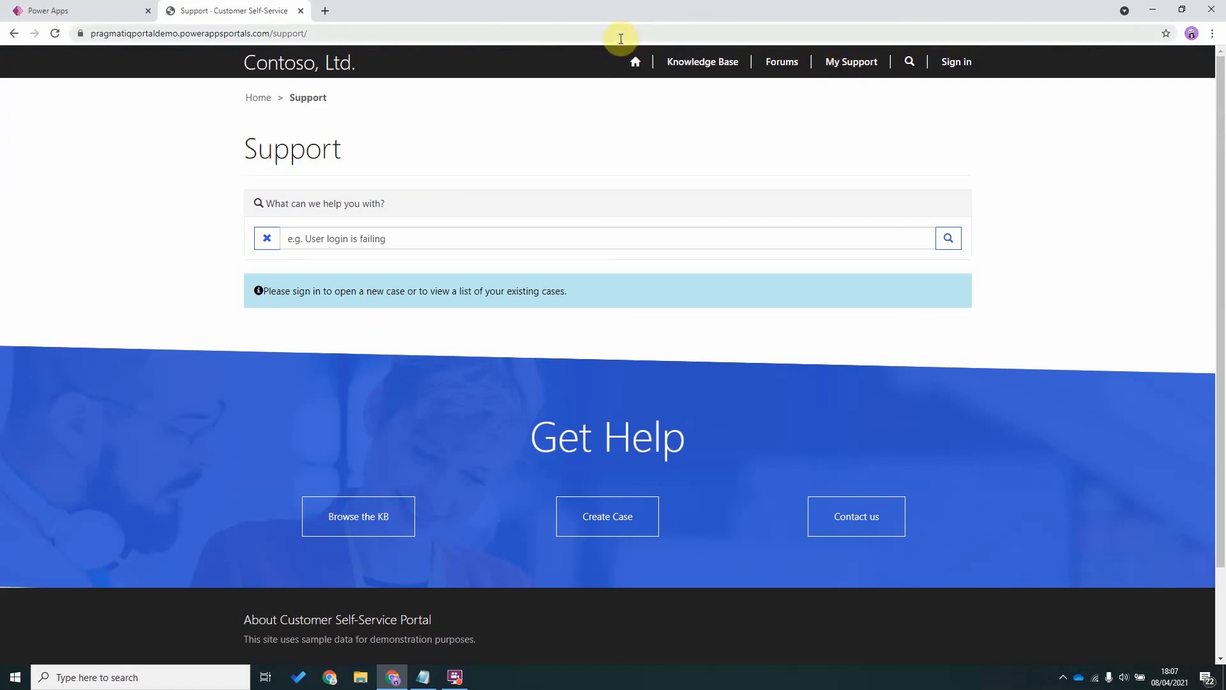
click(639, 64)
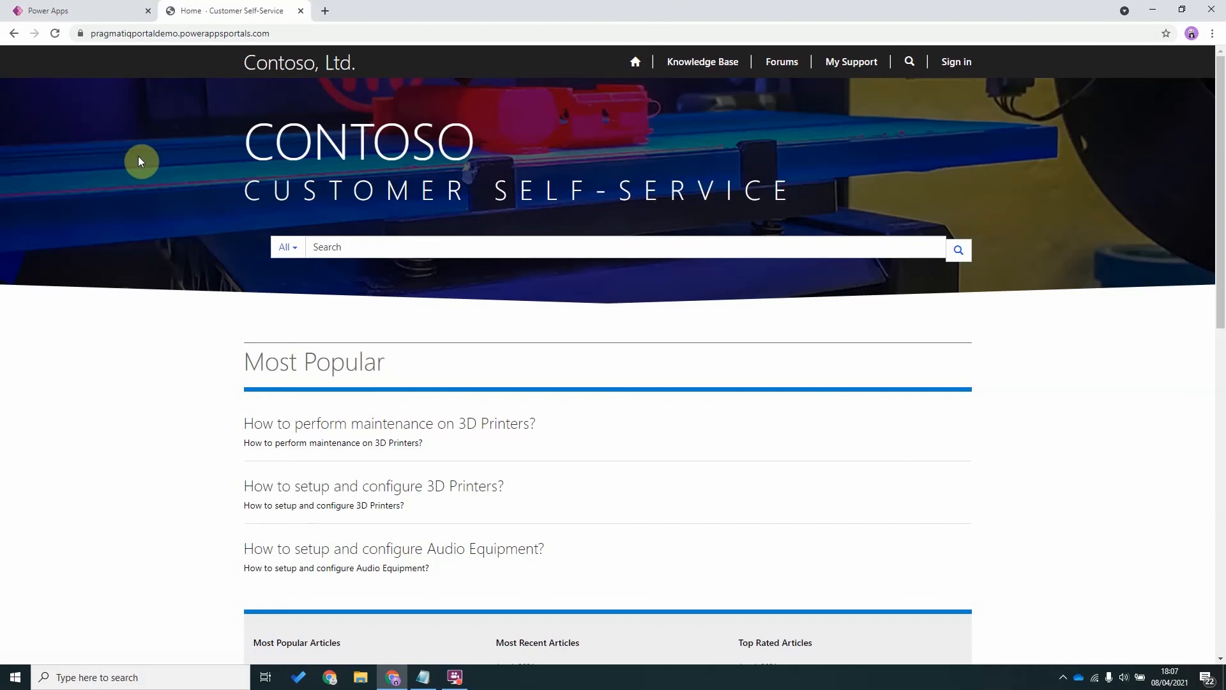
- Switch back to Power Apps, open PragmatiQ Portal Demo for editing and dismiss the trial expiry notice
click(80, 13)
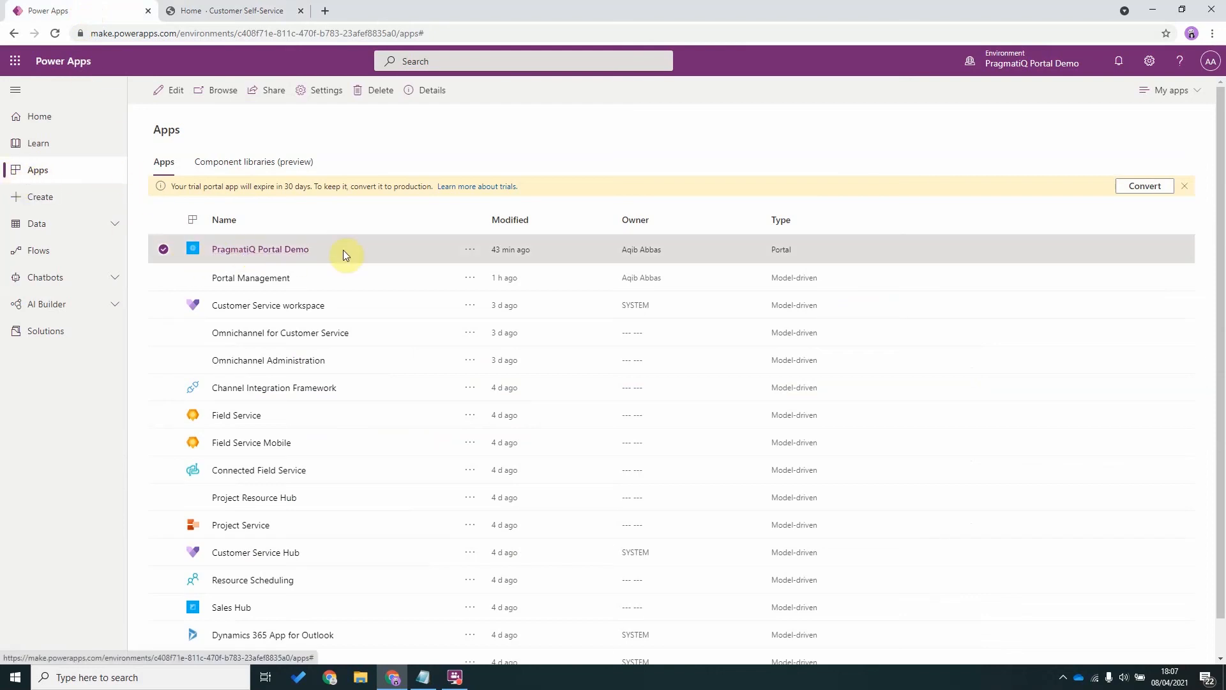
click(470, 249)
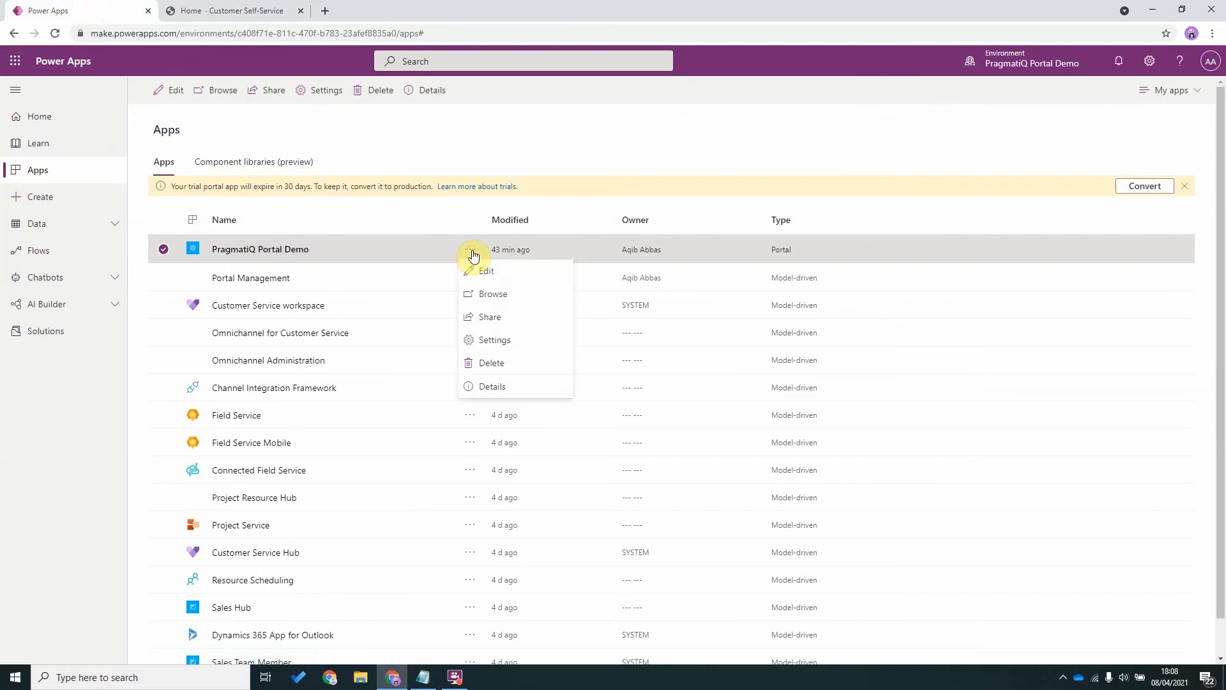
click(473, 272)
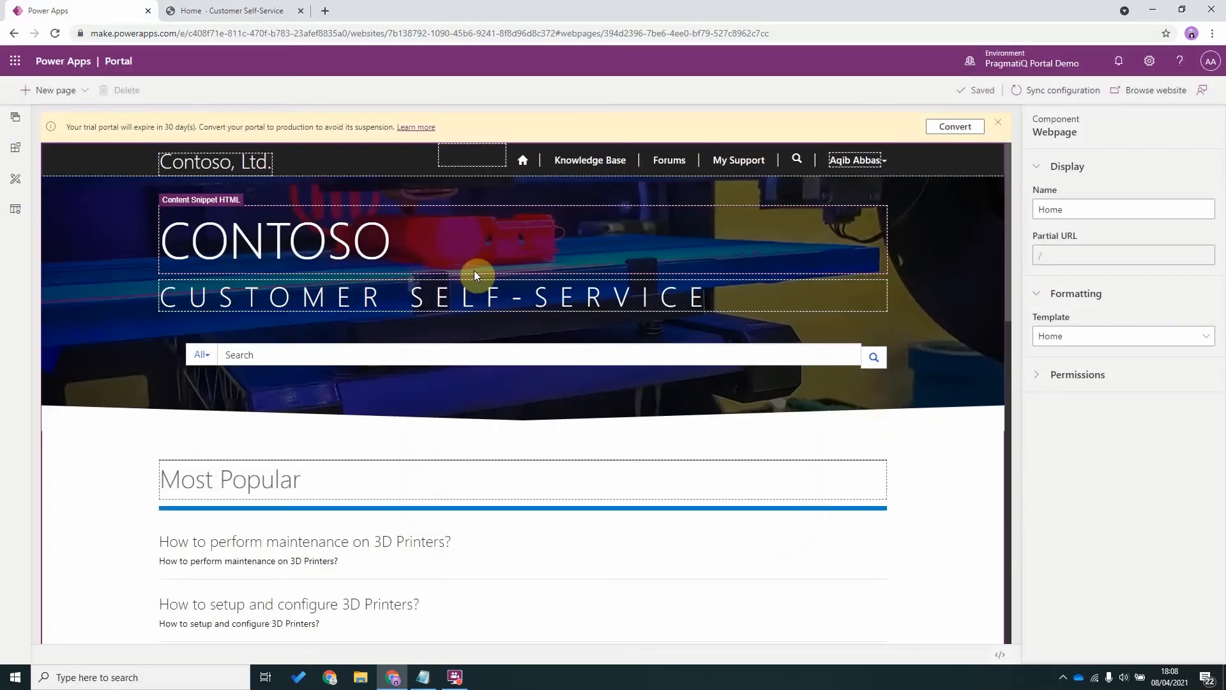
click(998, 122)
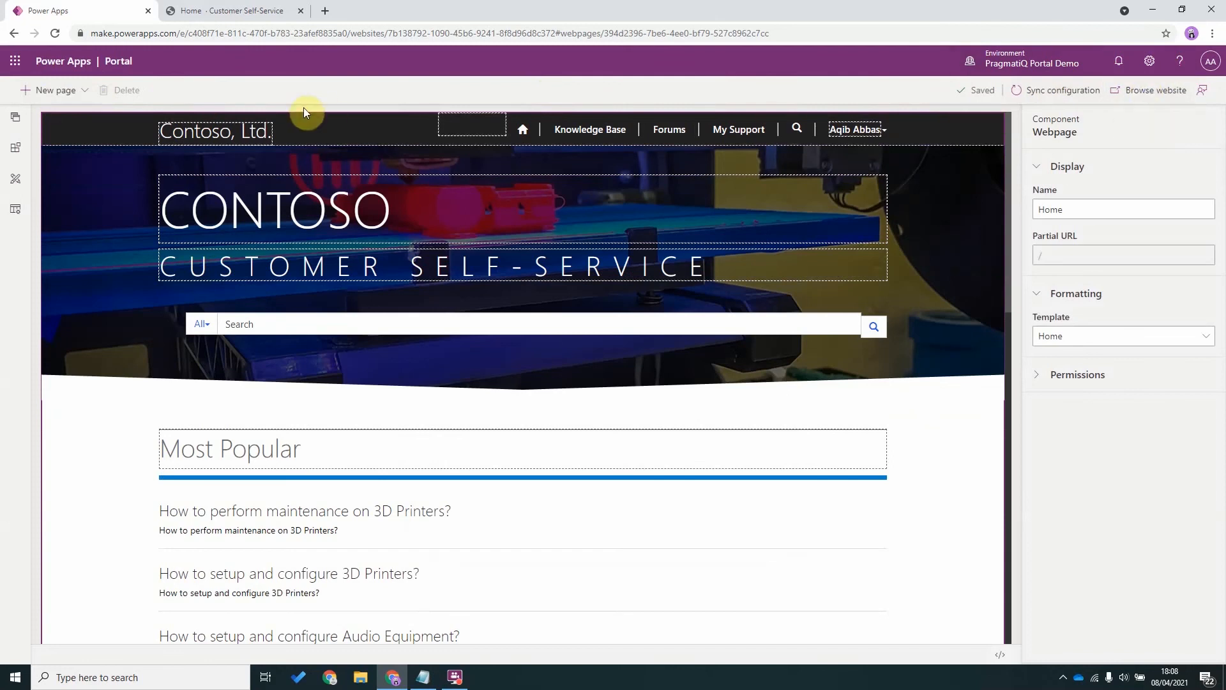
- Examine the pages, components, themes and page templates available in the portal editor
click(21, 121)
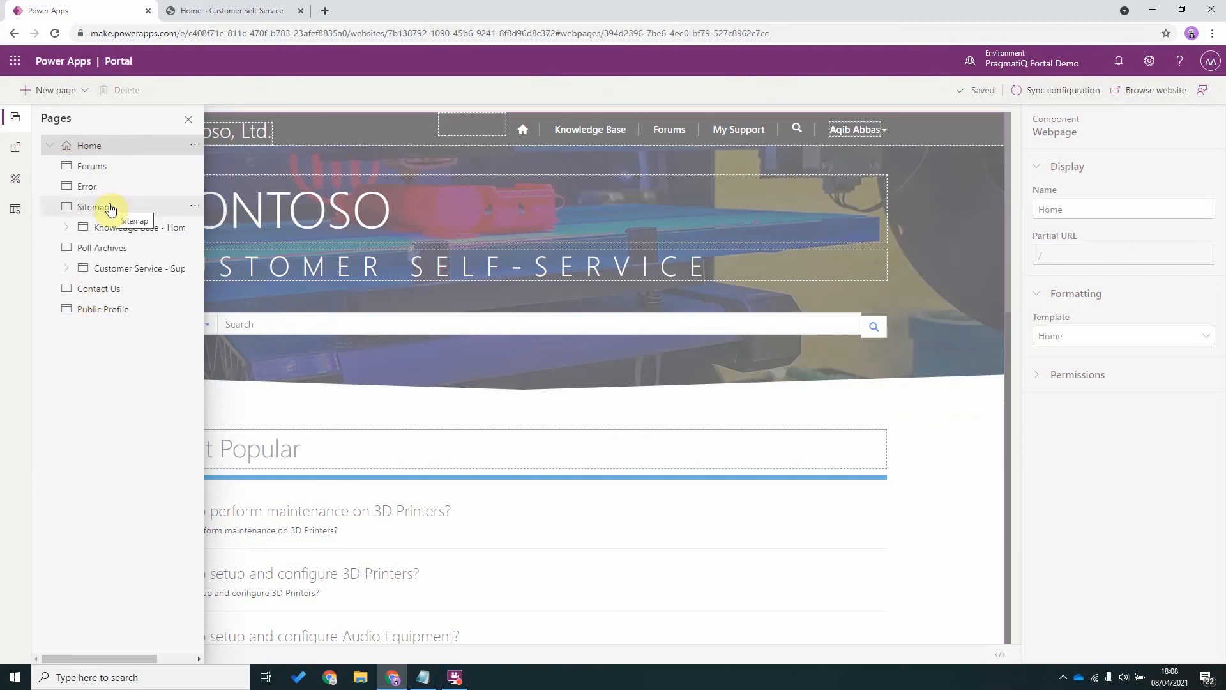
click(19, 158)
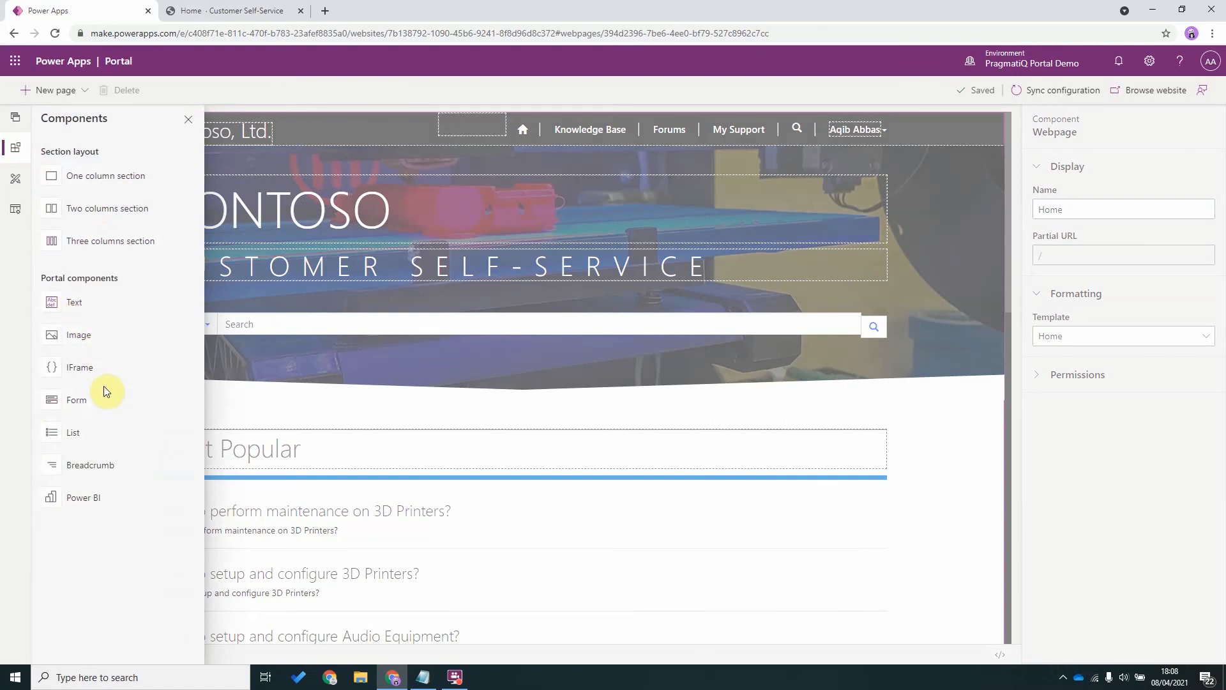
click(17, 189)
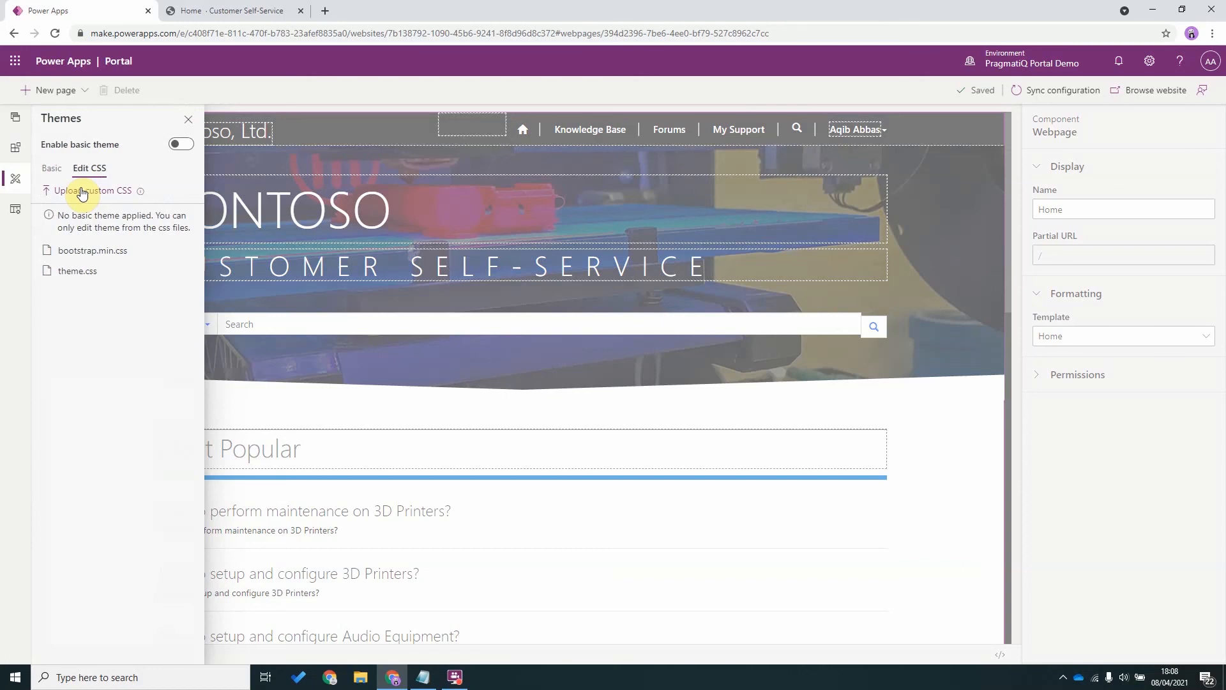
click(26, 212)
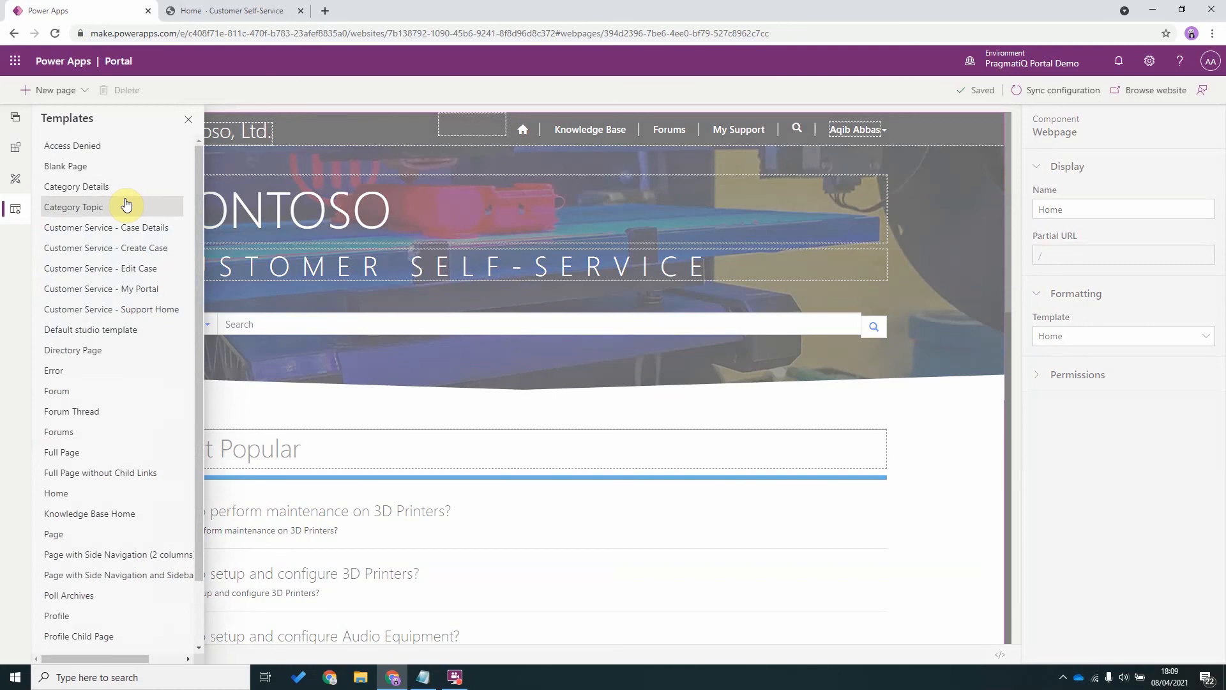
scroll(126, 204, down, 2)
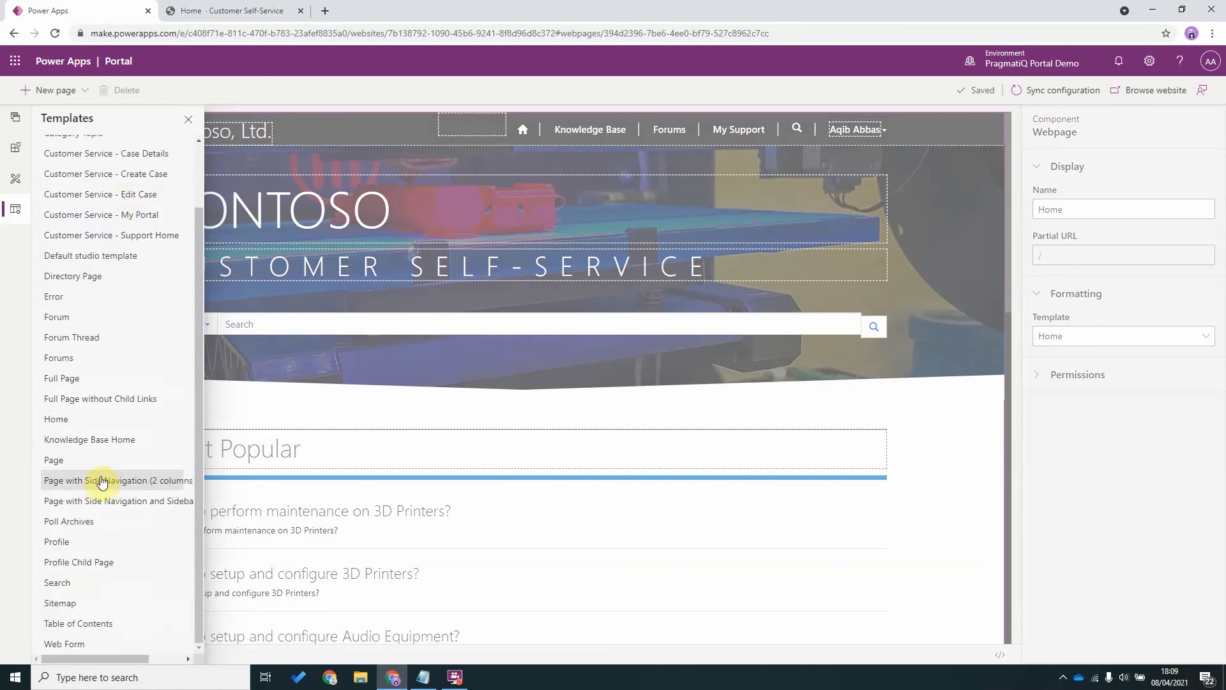
scroll(103, 476, up, 3)
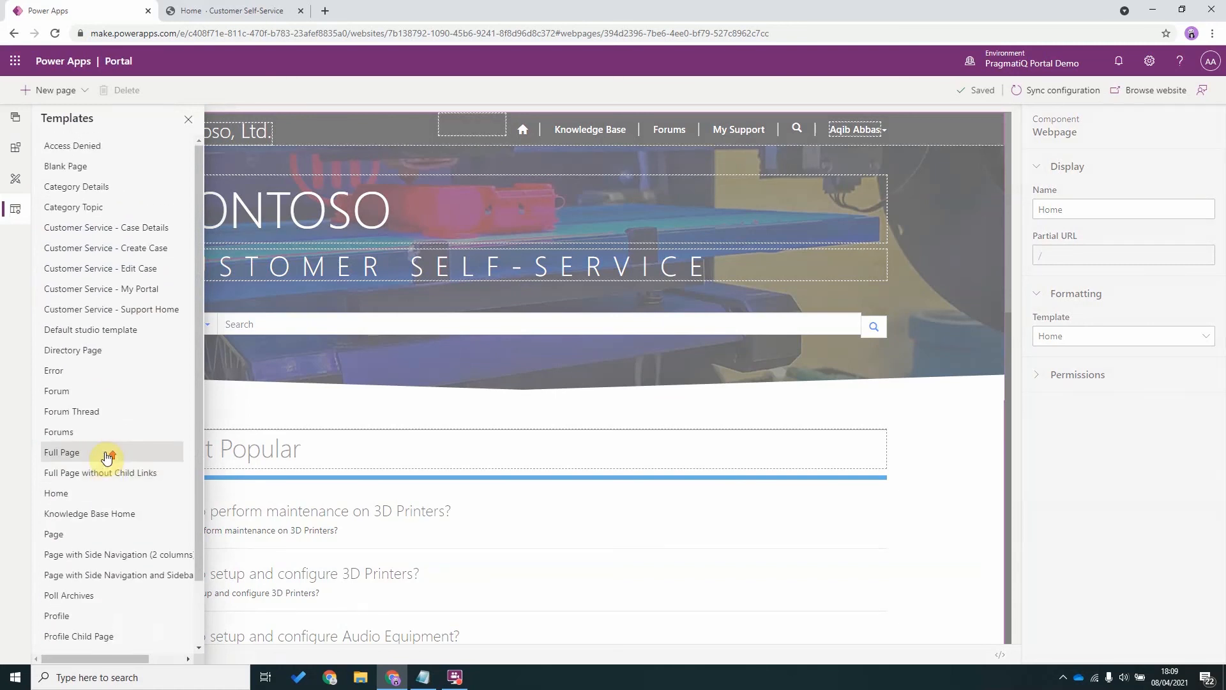
click(192, 119)
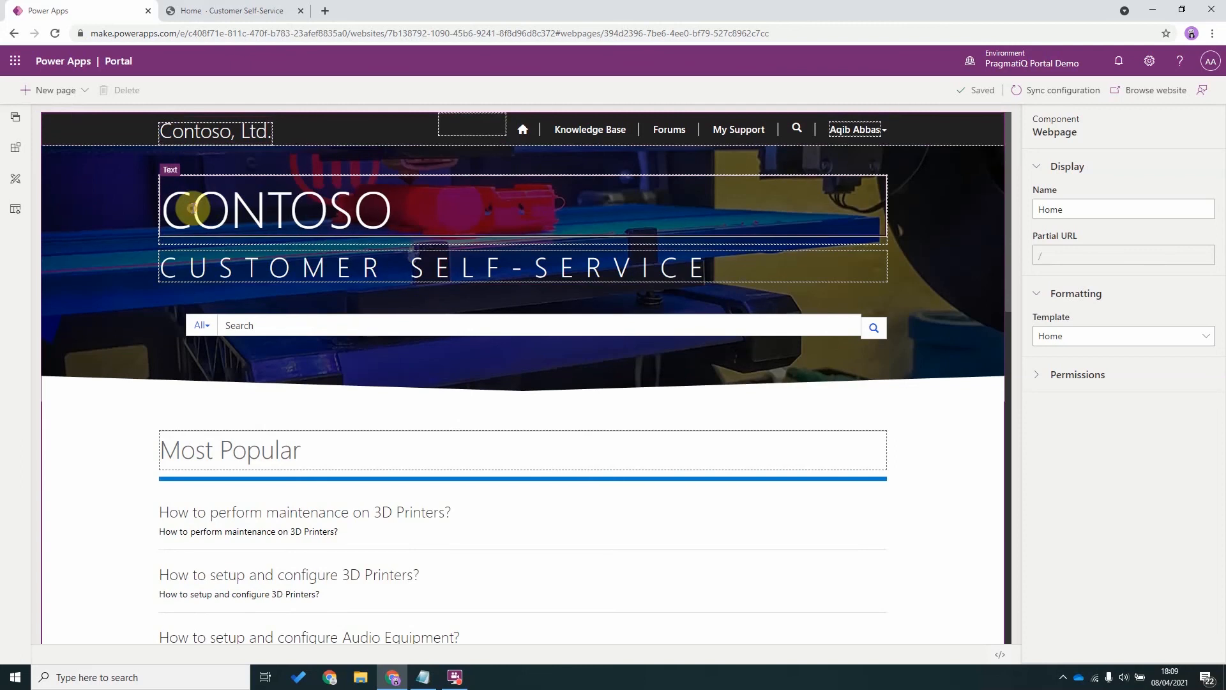
- Replace the home page's main banner heading with PRAGMATIQ and deselect the text
double_click(195, 209)
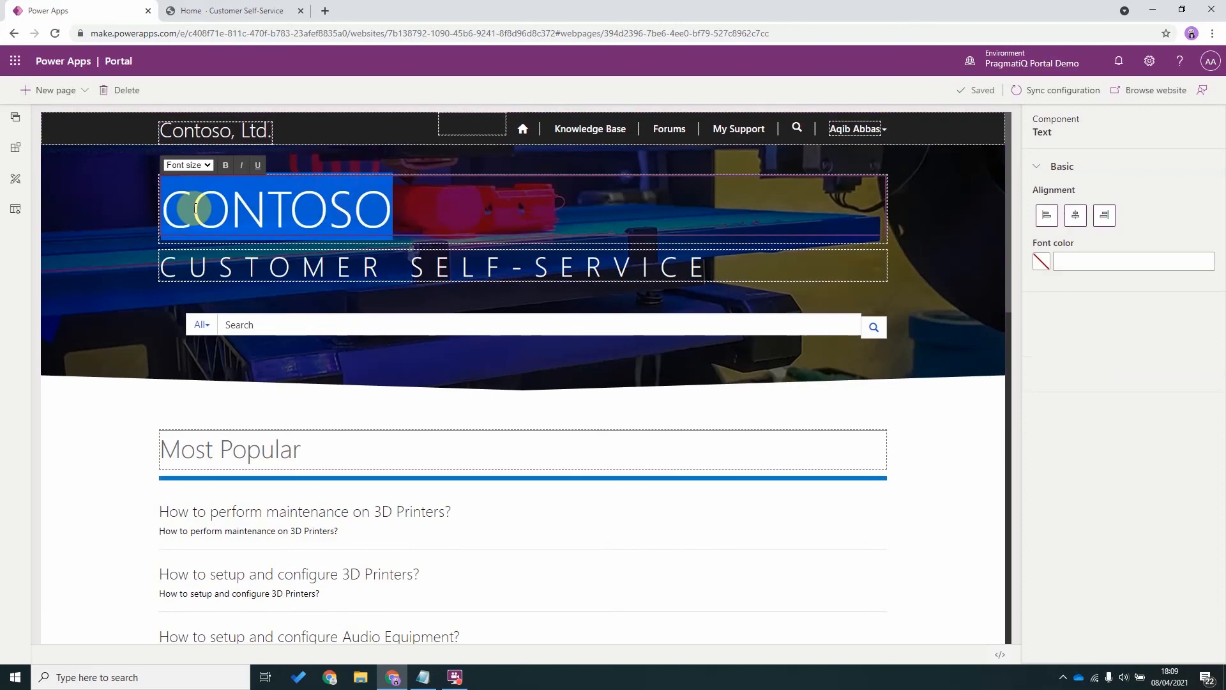
text(PRAGM)
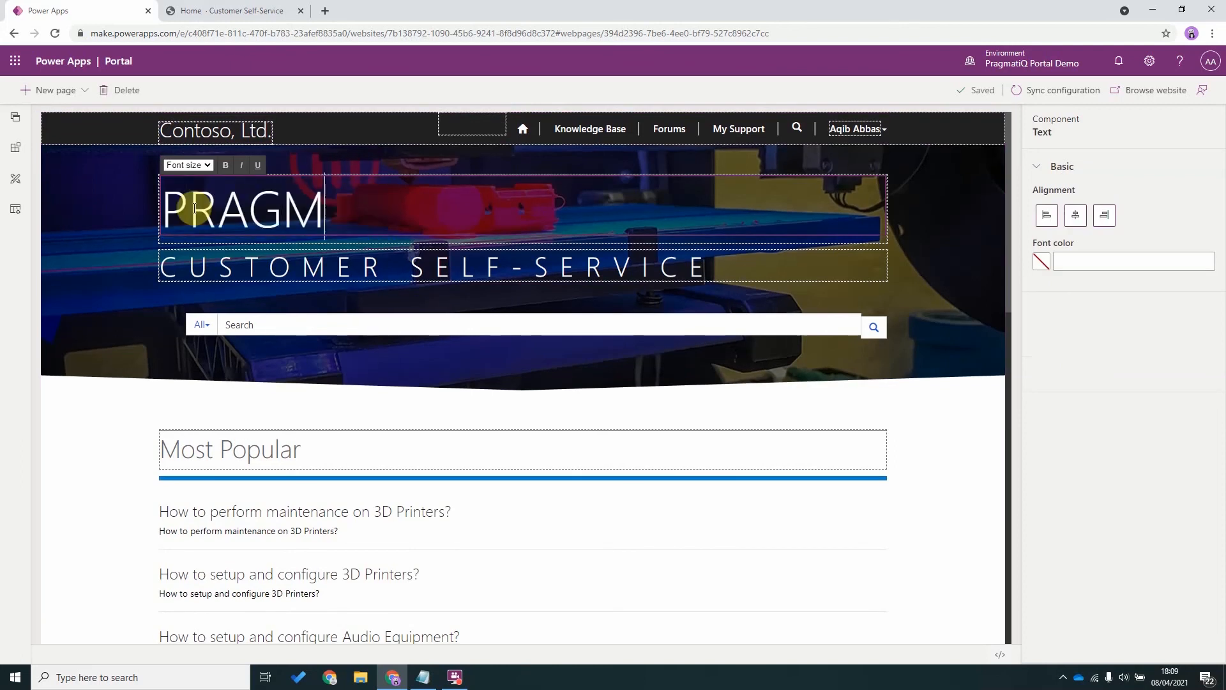
text(ATIQ)
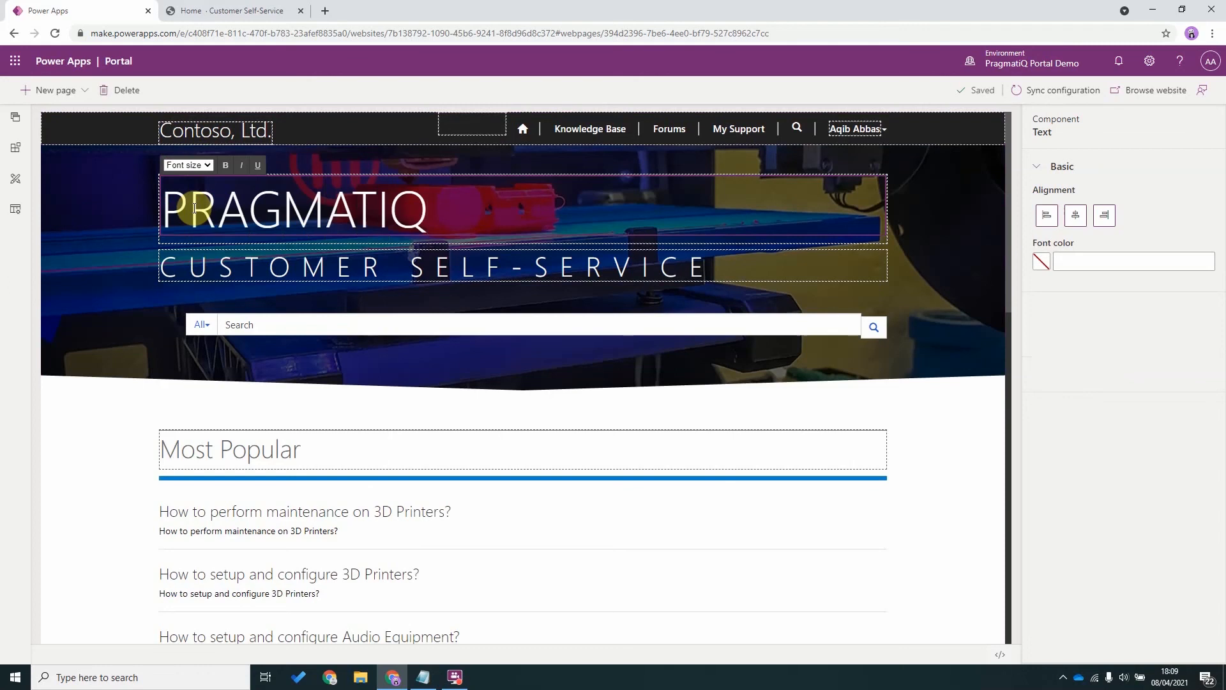
click(124, 244)
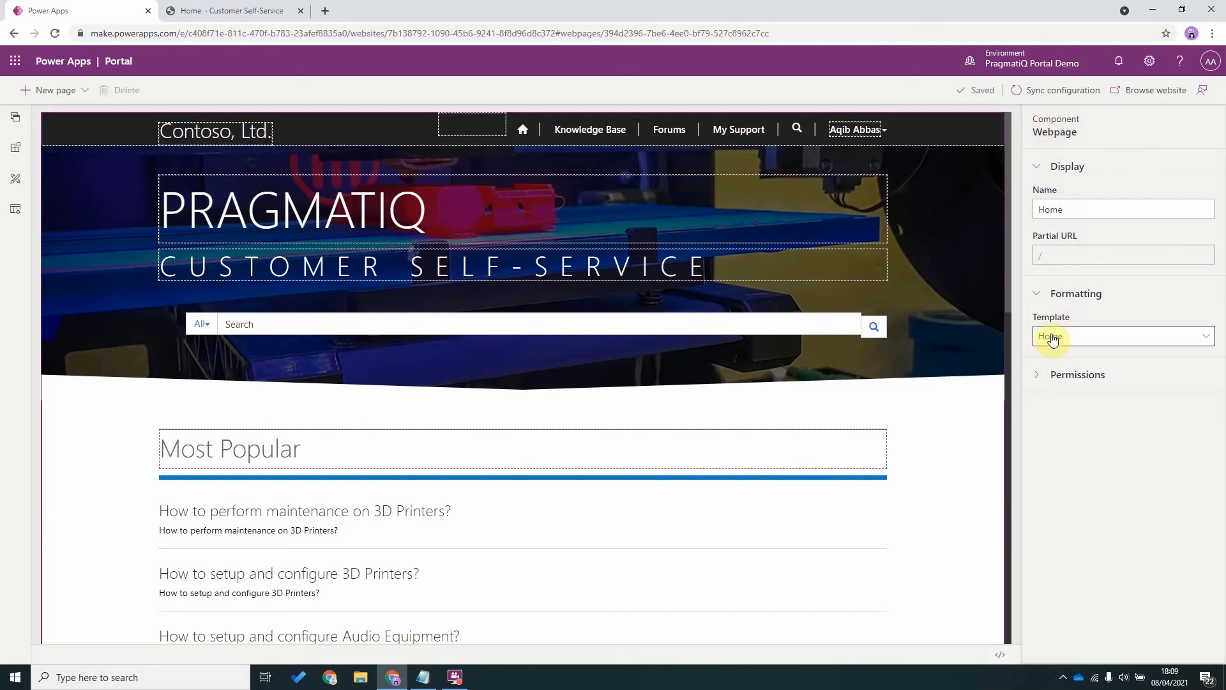
- Review the Home page's permissions, collapse them again, and select the banner heading to view its alignment and font color options
click(1049, 375)
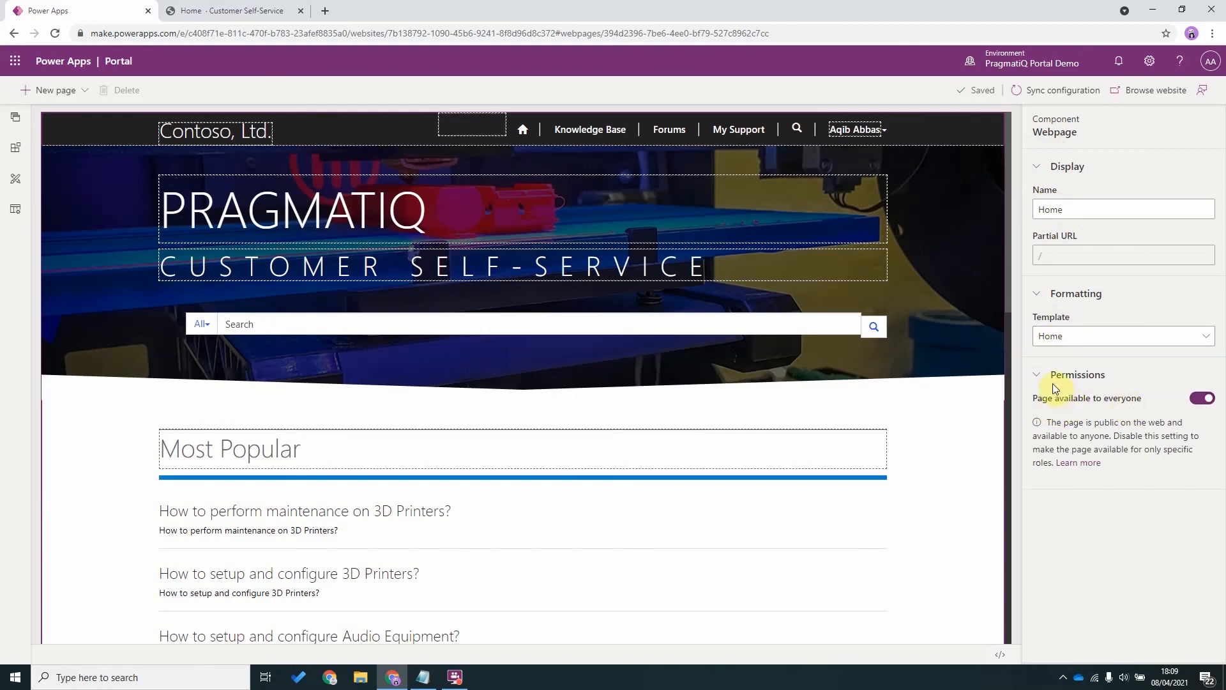
click(1036, 377)
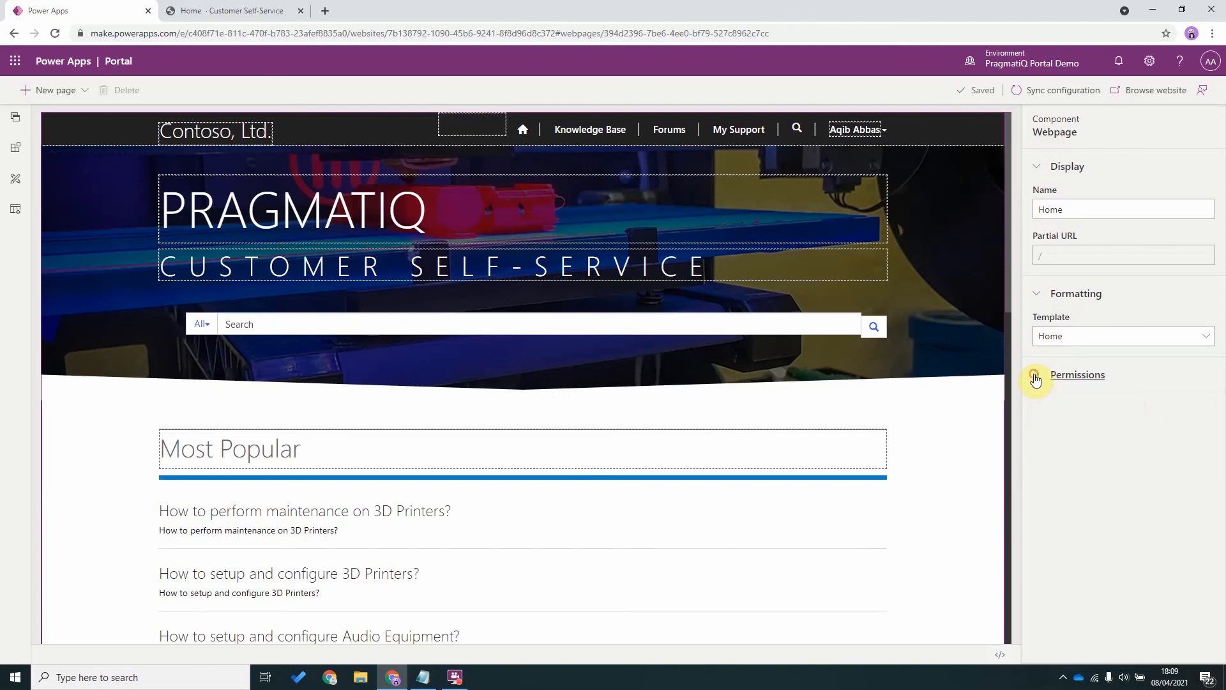
click(215, 176)
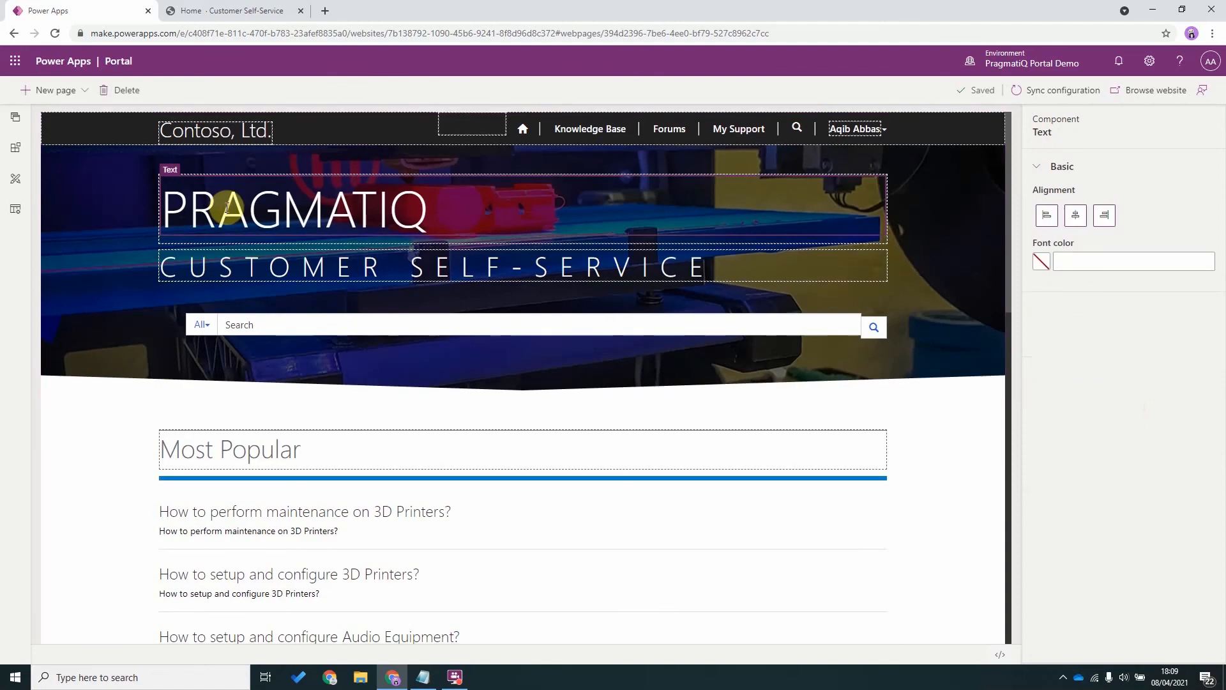